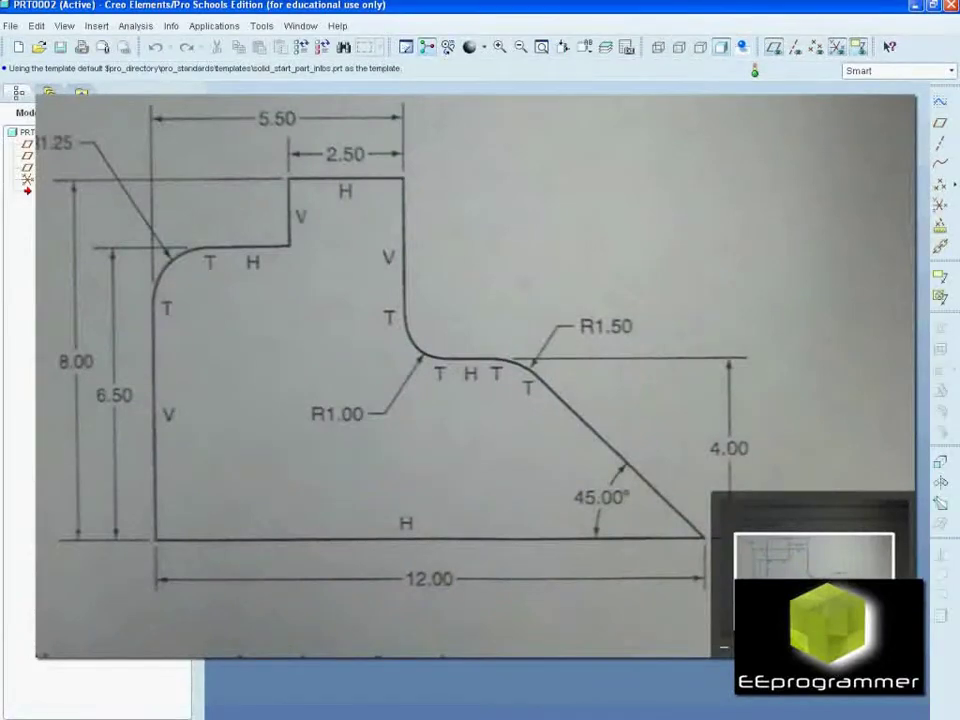
# Change the part's units system to Inch Pound Second (IPS) through the model properties
pyautogui.click(940, 246)
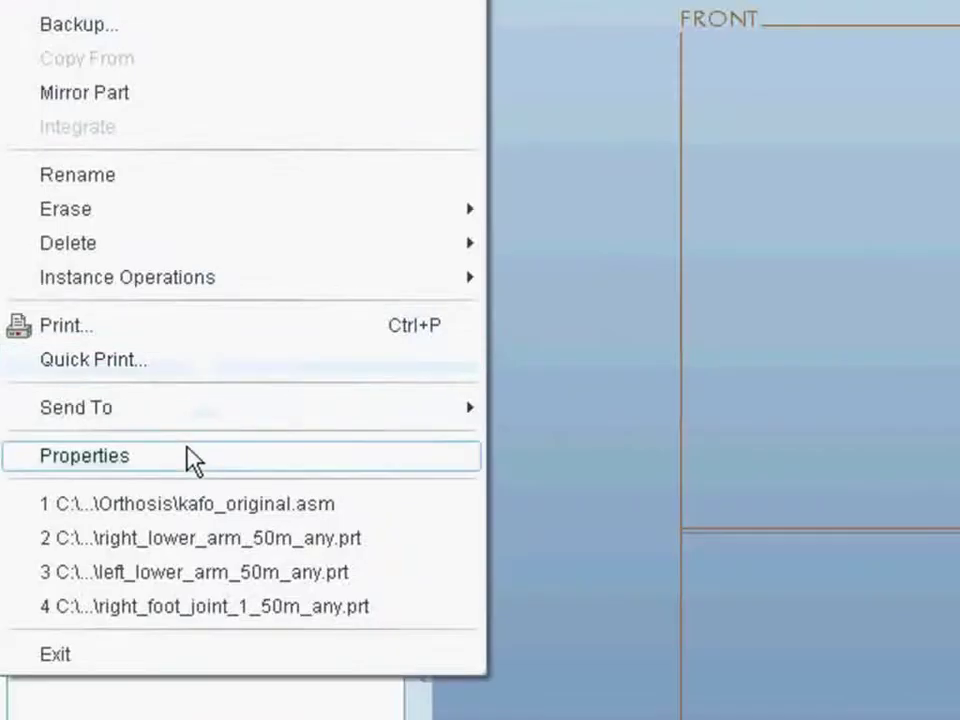
pyautogui.click(188, 460)
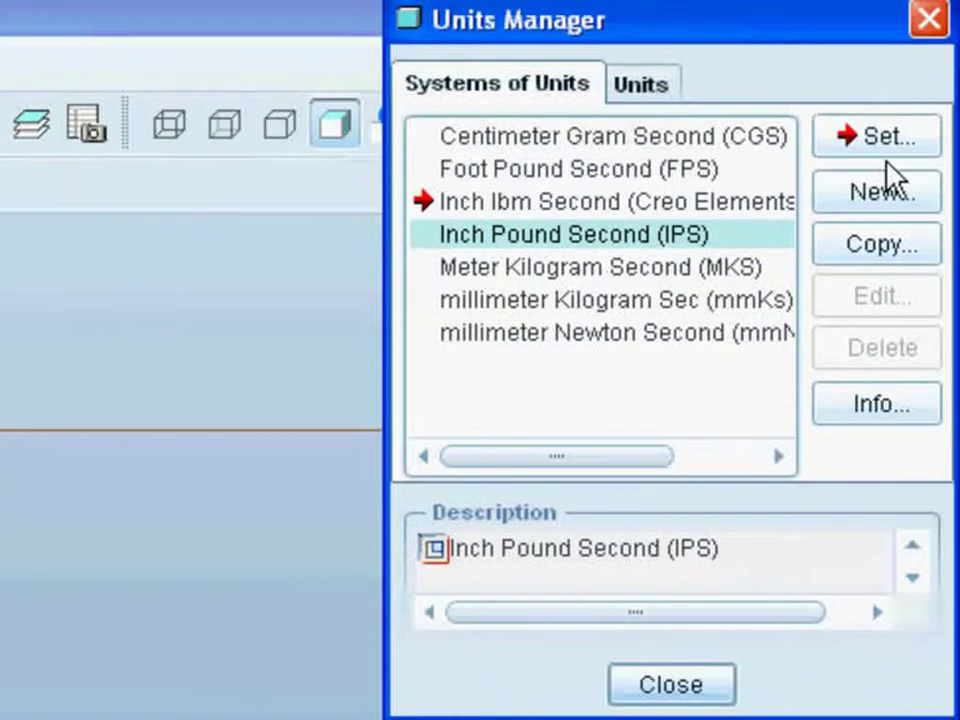
pyautogui.click(876, 136)
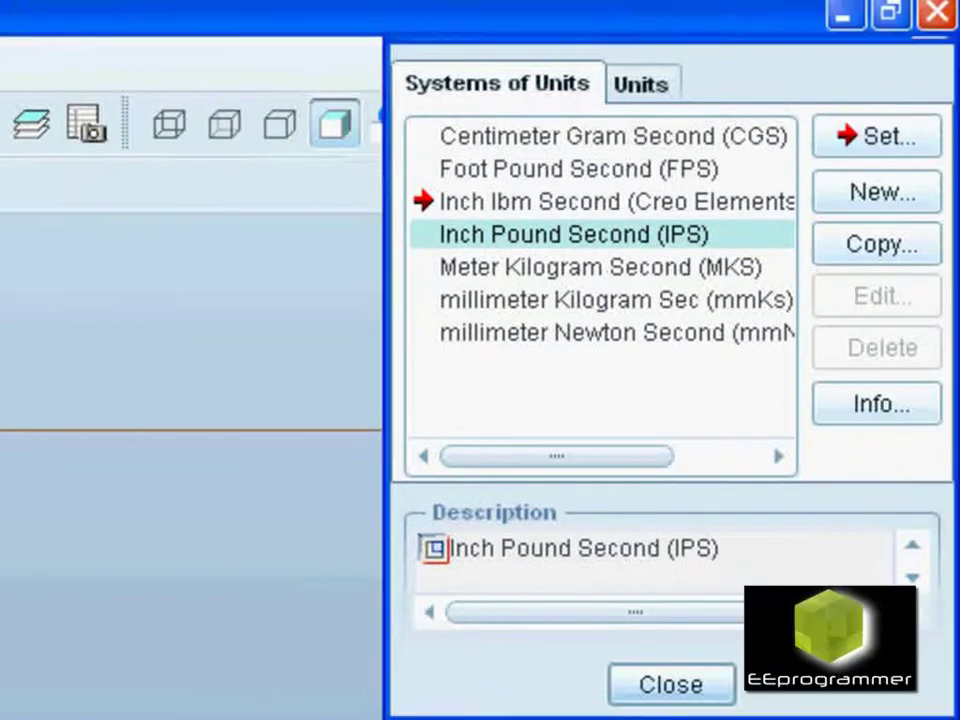
pyautogui.click(662, 688)
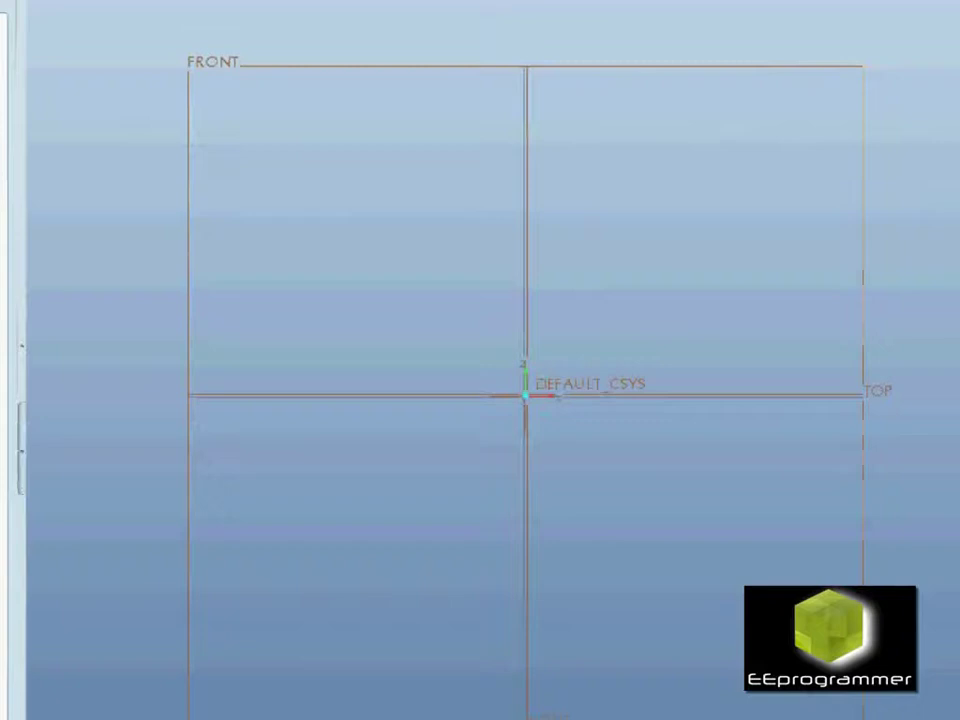
# Start a sketch on the FRONT datum plane using TOP as the orientation reference
pyautogui.click(935, 18)
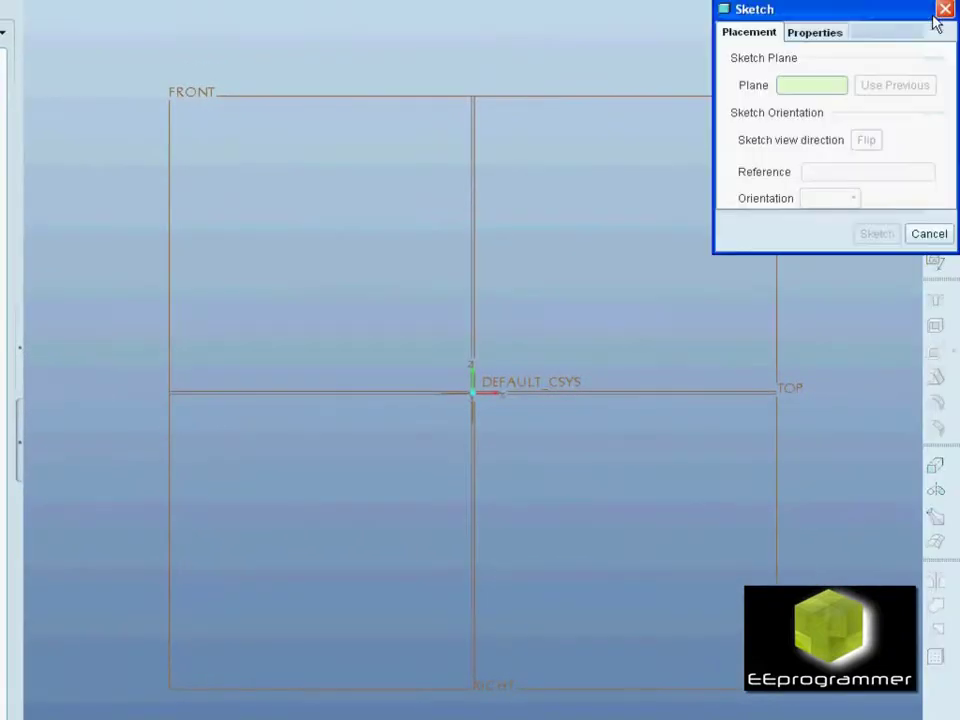
pyautogui.click(533, 108)
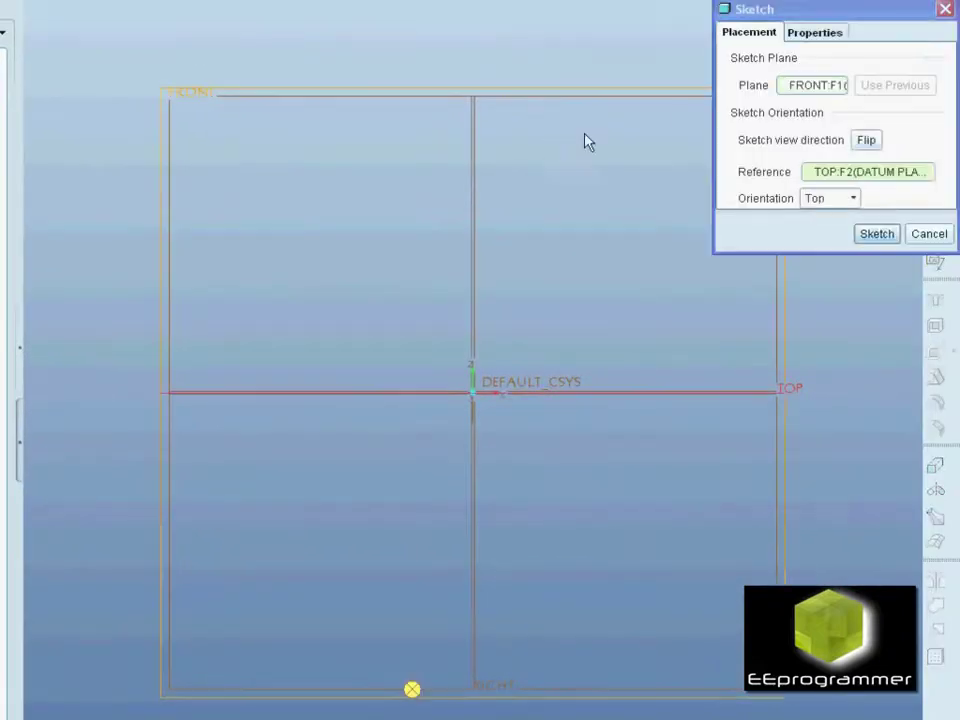
pyautogui.click(876, 233)
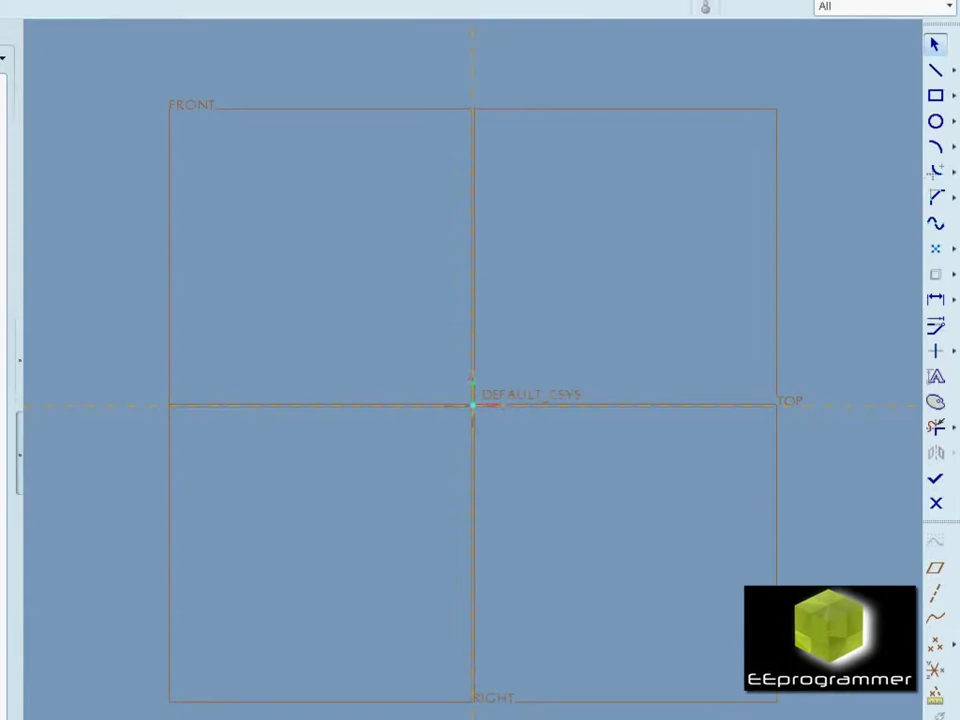
# Draw the closed stepped line profile with one sloped edge, starting and ending at the origin
pyautogui.click(933, 70)
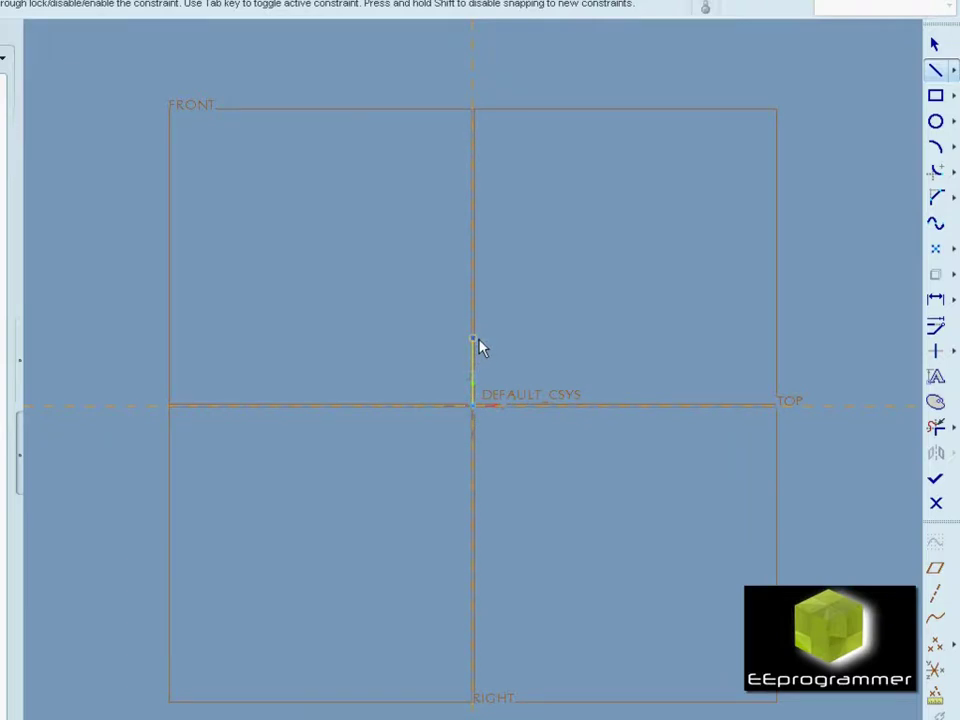
pyautogui.click(509, 338)
pyautogui.click(509, 295)
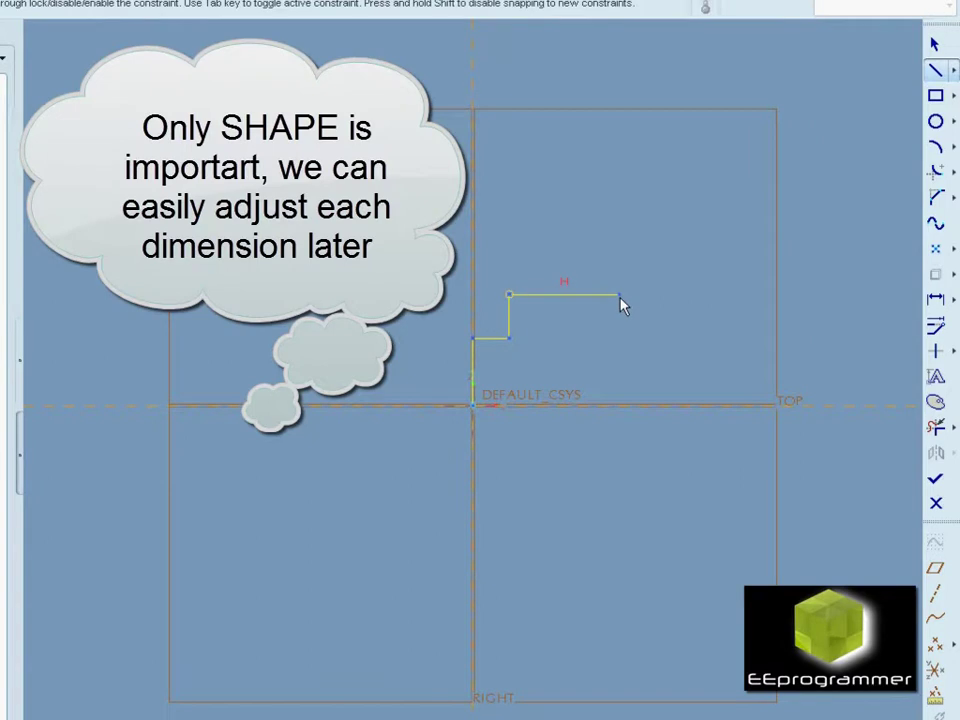
pyautogui.click(620, 297)
pyautogui.click(620, 363)
pyautogui.click(678, 362)
pyautogui.click(727, 405)
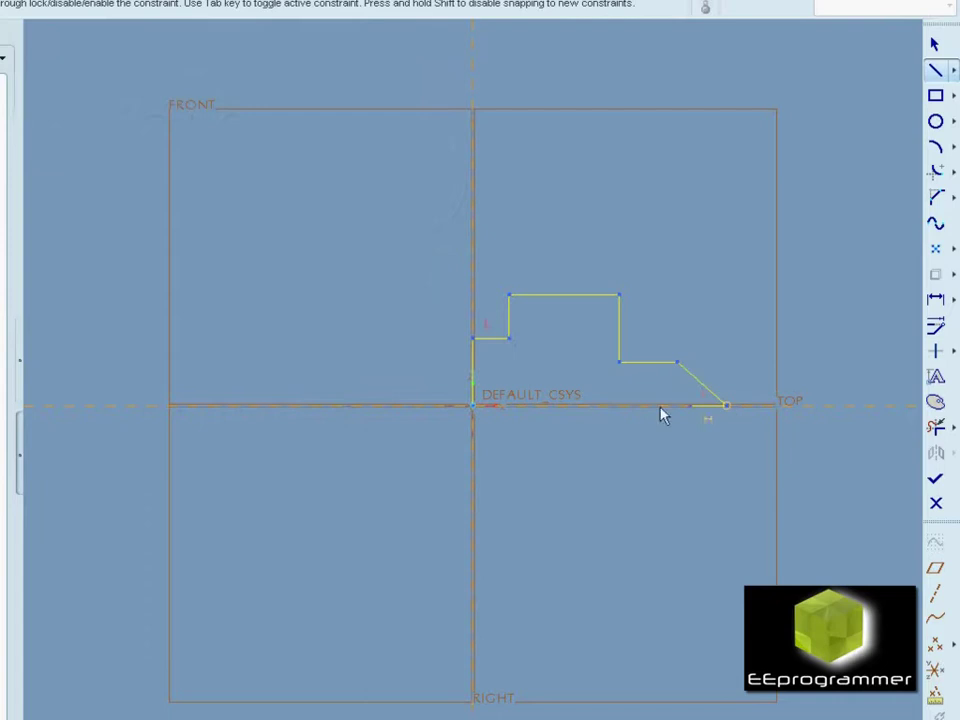
pyautogui.click(474, 406)
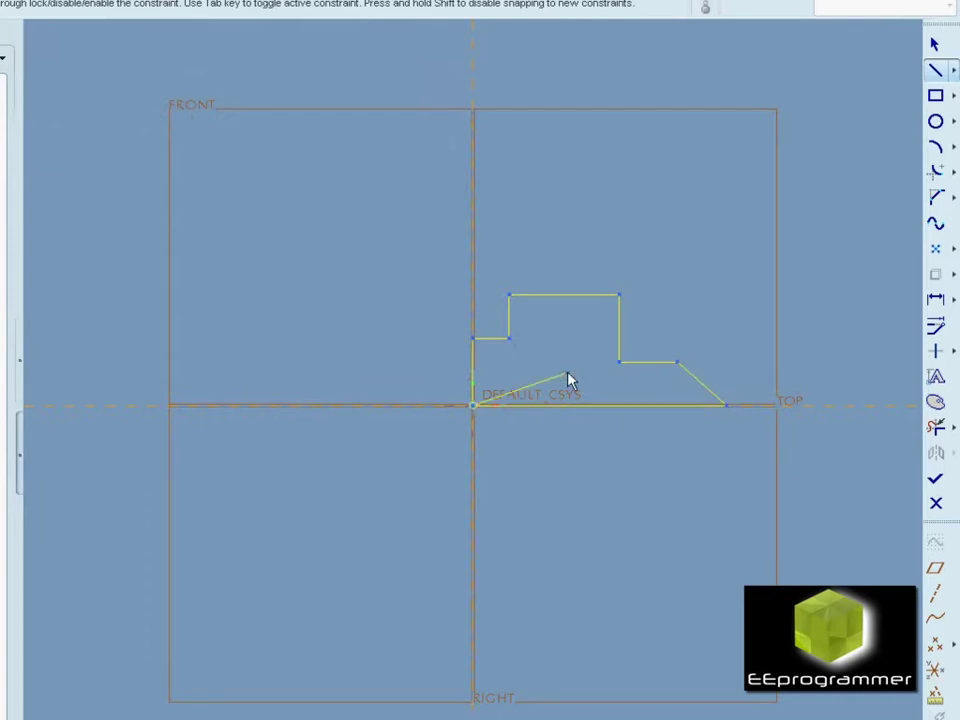
pyautogui.click(935, 44)
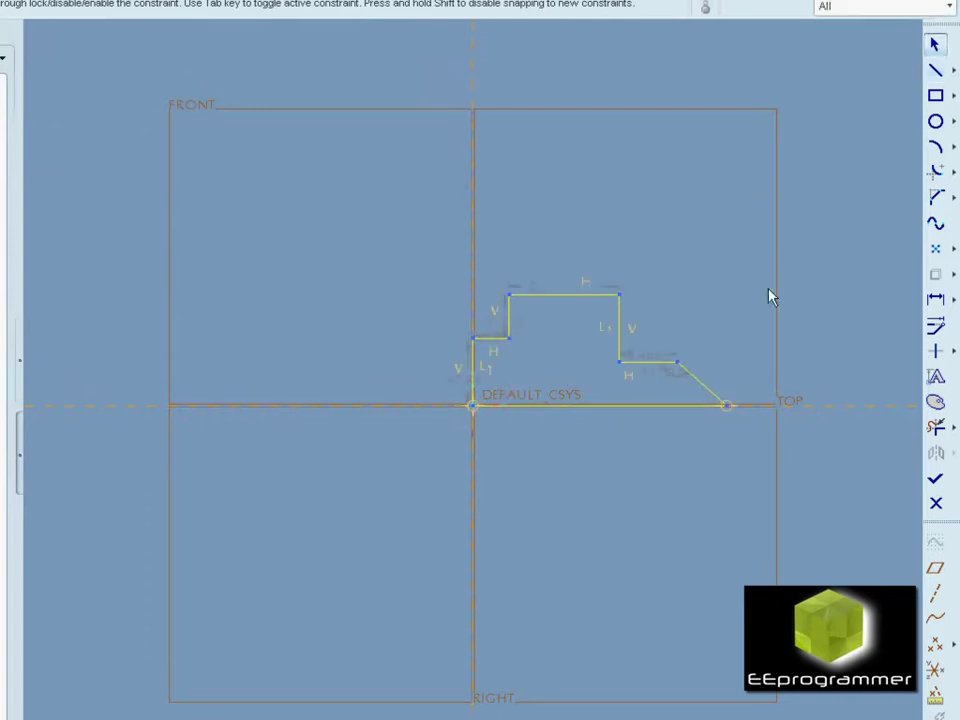
pyautogui.scroll(5, 716, 333)
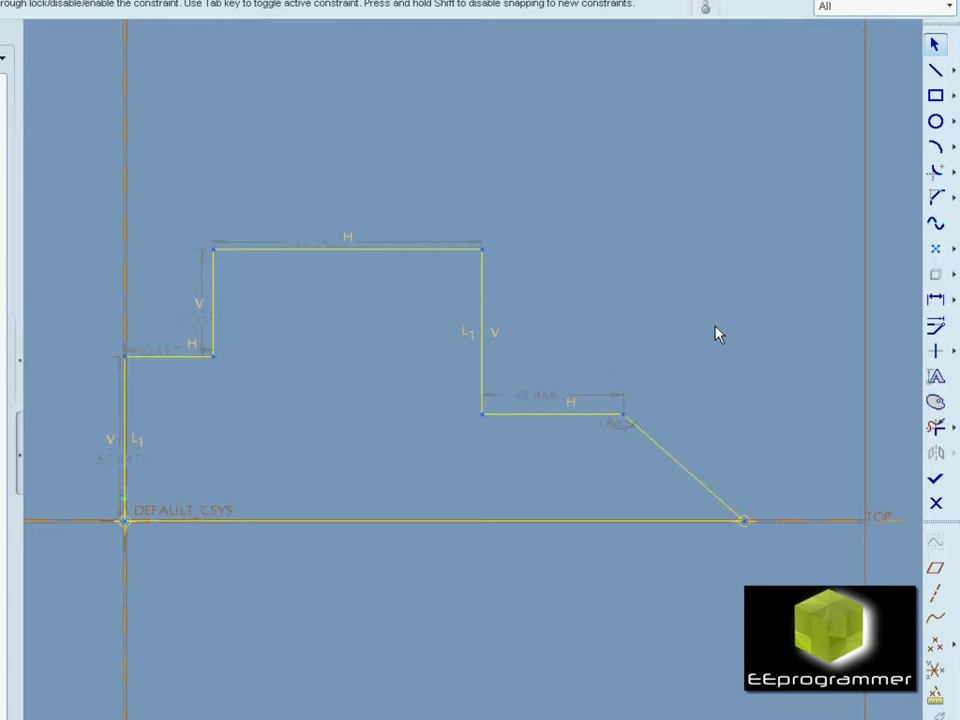
pyautogui.scroll(-1, 716, 333)
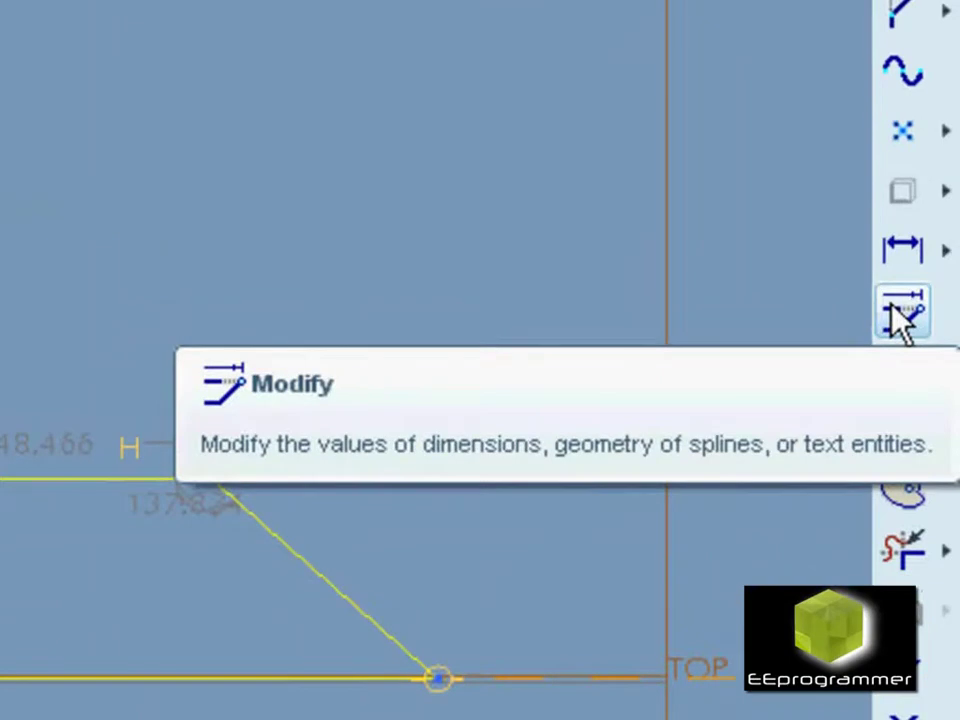
# Add a vertical 37.522 dimension between the lower step edge and the baseline
pyautogui.click(900, 316)
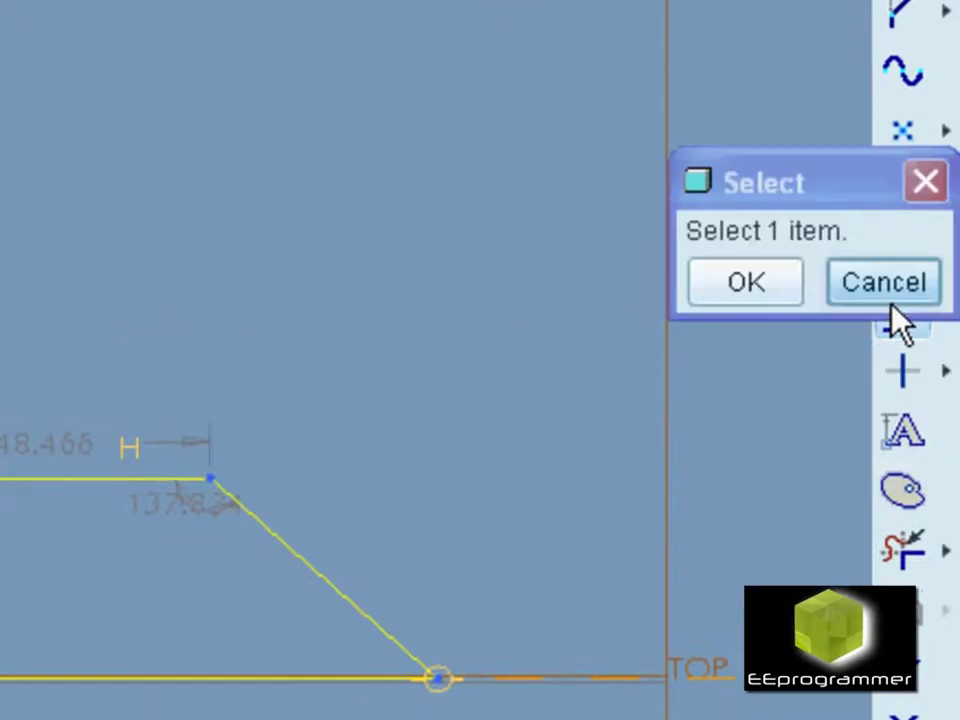
pyautogui.click(895, 290)
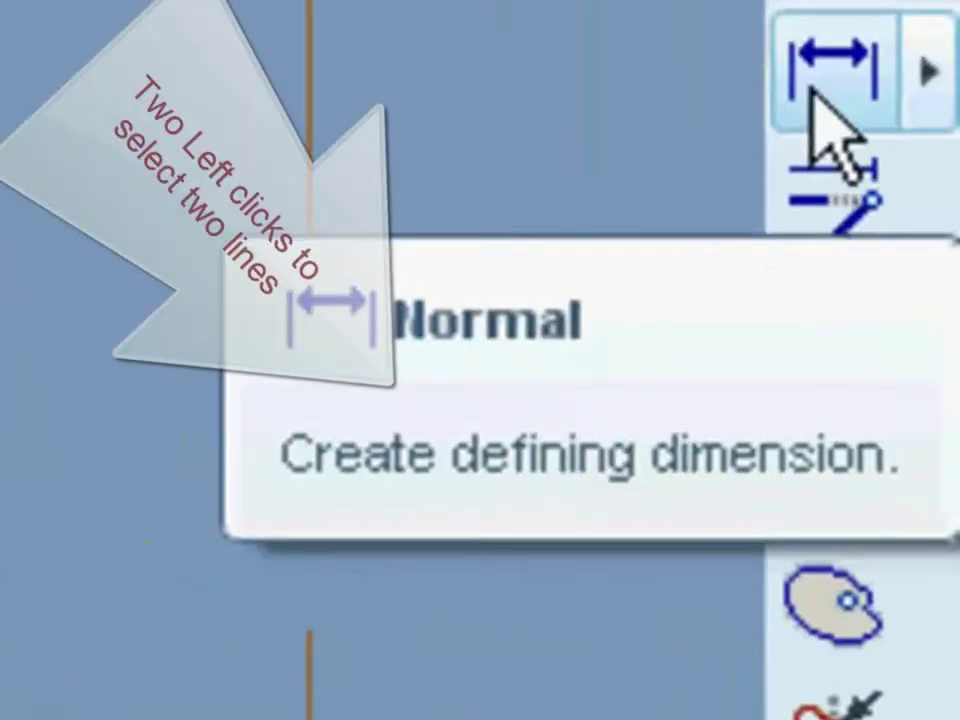
pyautogui.click(815, 92)
pyautogui.click(548, 358)
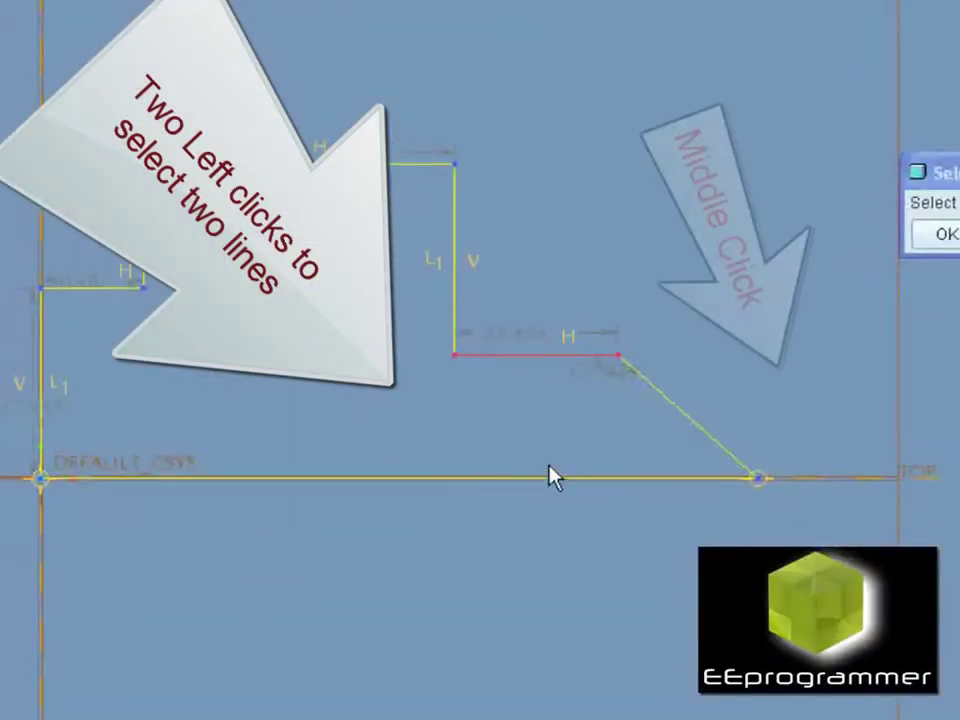
pyautogui.click(543, 479)
pyautogui.middleClick(810, 424)
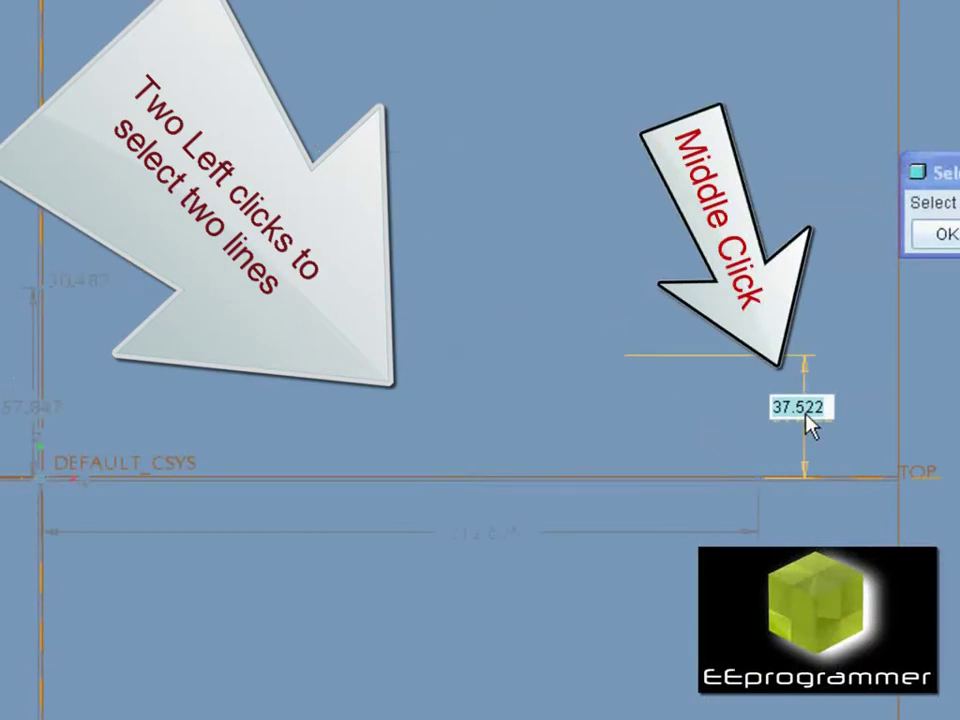
pyautogui.middleClick(874, 349)
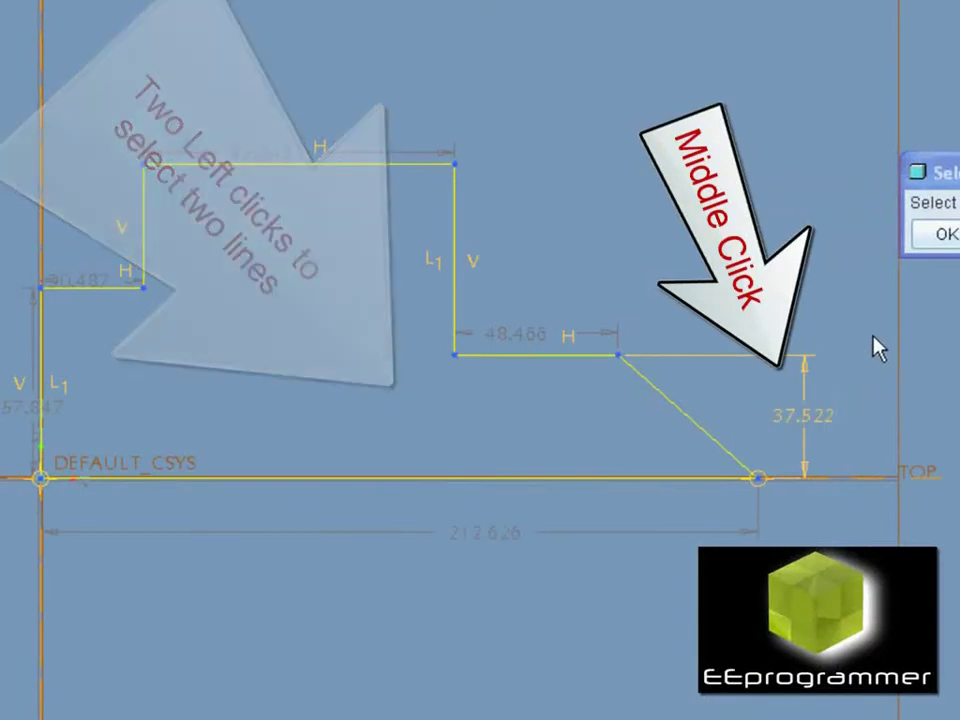
pyautogui.click(945, 235)
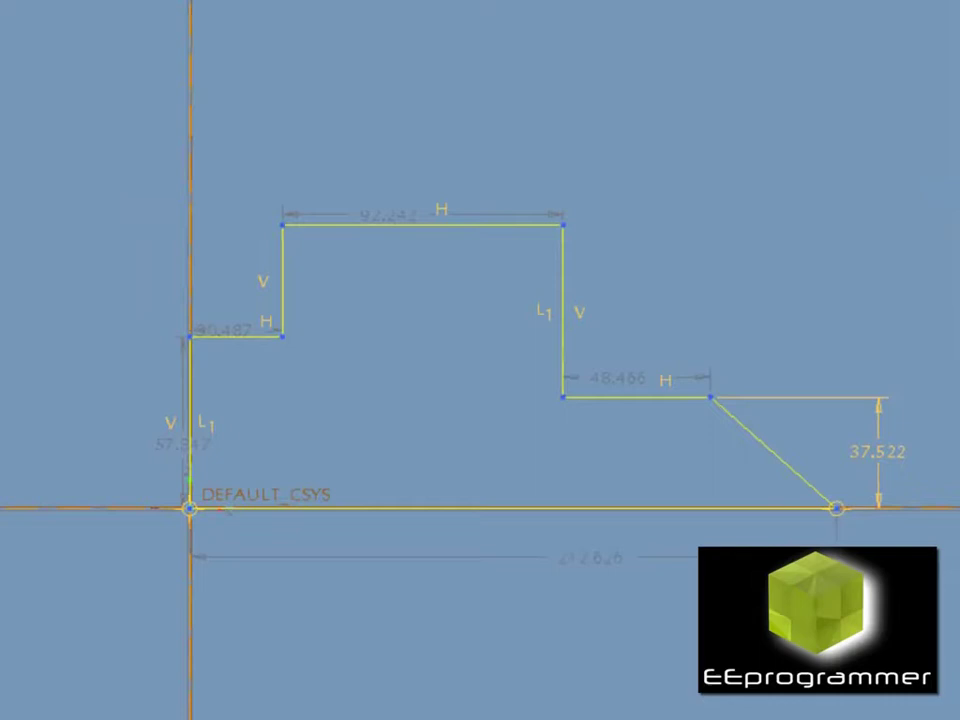
# Dimension the top height at 95.369 and the width between vertical edges at 122.729
pyautogui.click(390, 231)
pyautogui.click(395, 512)
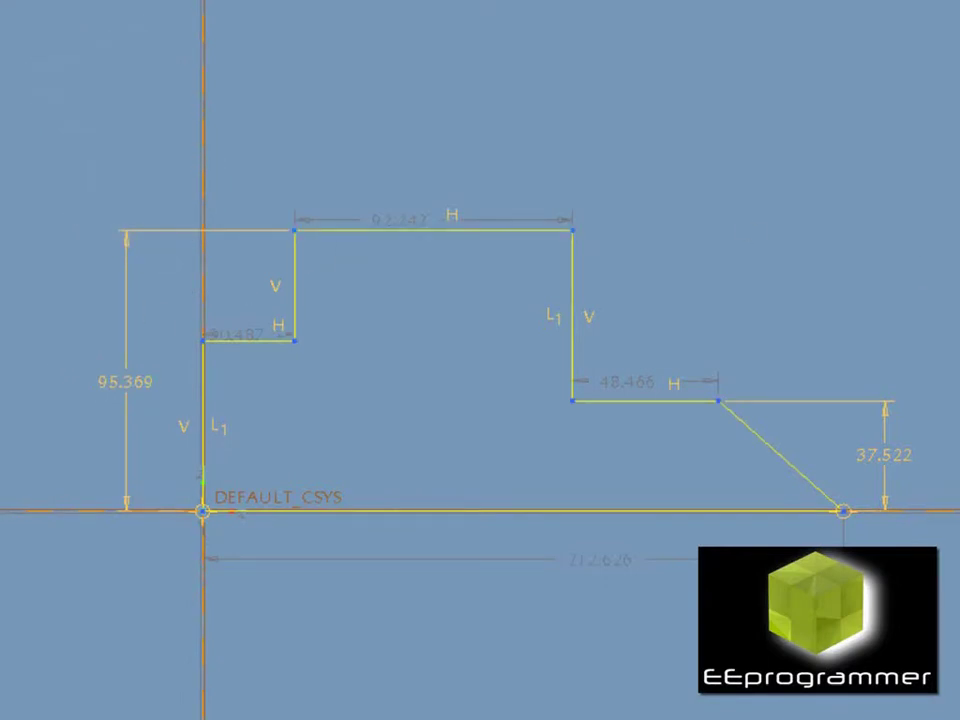
pyautogui.middleClick(555, 310)
pyautogui.click(572, 304)
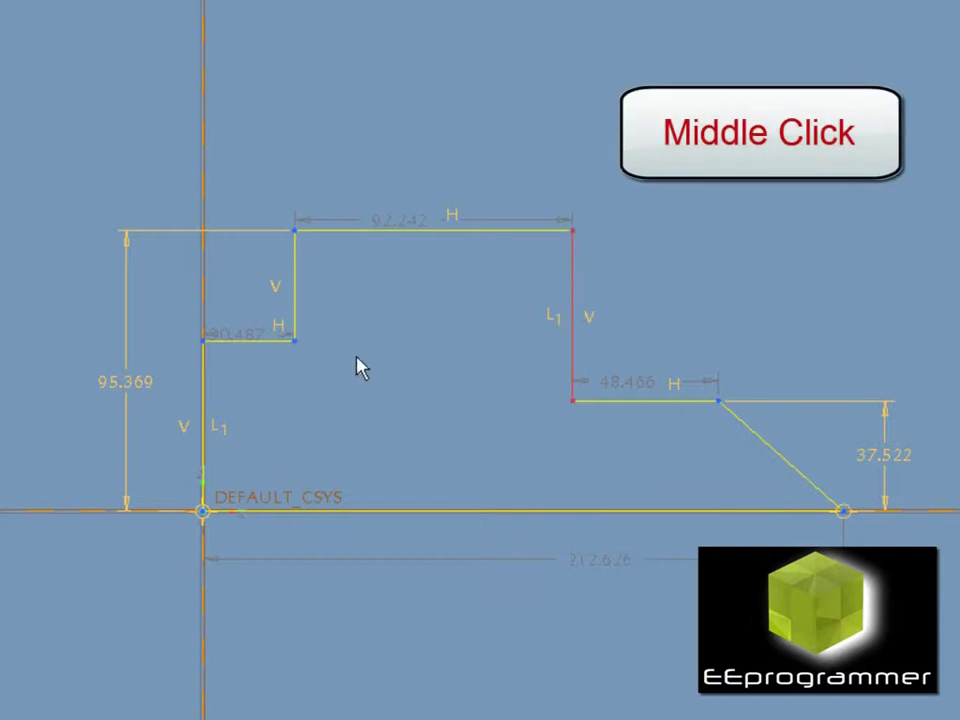
pyautogui.click(206, 399)
pyautogui.middleClick(350, 88)
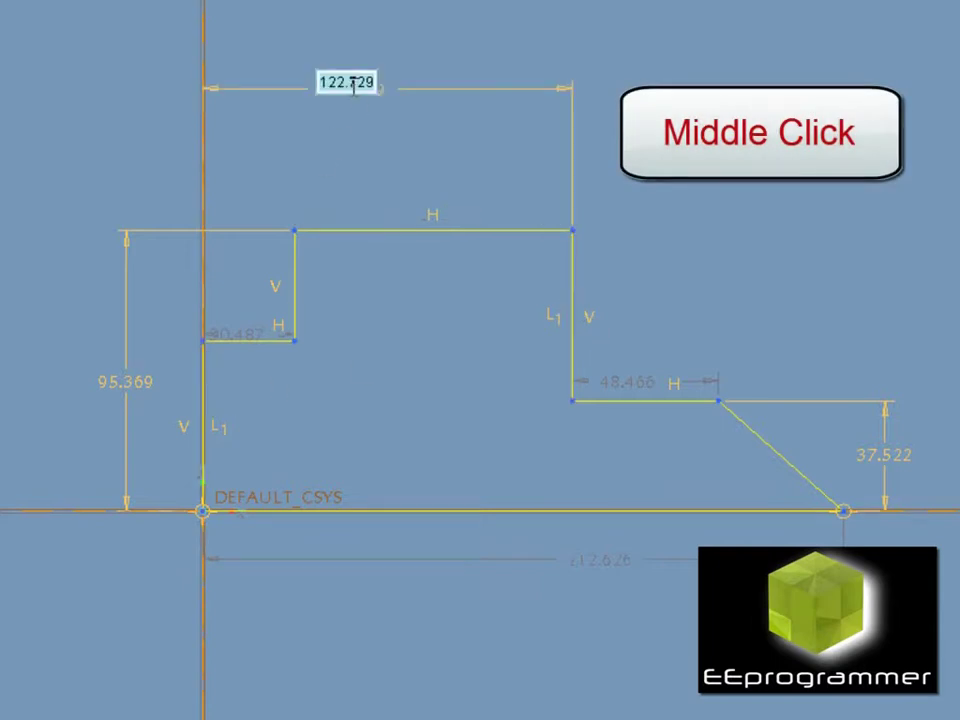
pyautogui.middleClick(482, 58)
# Add the 42.166 slope angle dimension and begin dimensioning the short left step edge
pyautogui.click(739, 513)
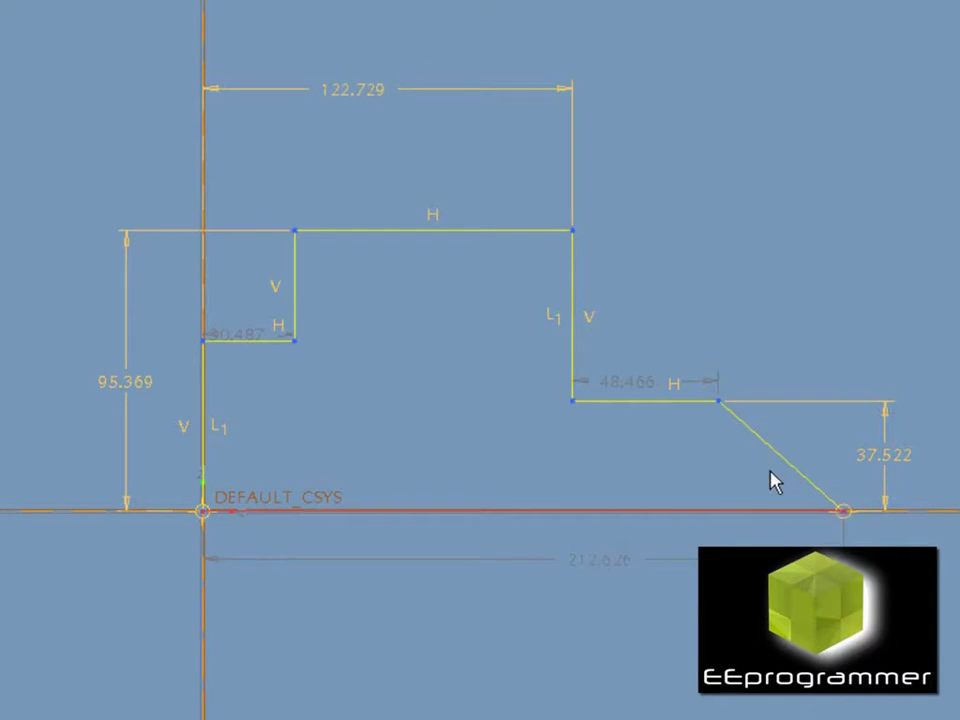
pyautogui.click(778, 468)
pyautogui.middleClick(716, 482)
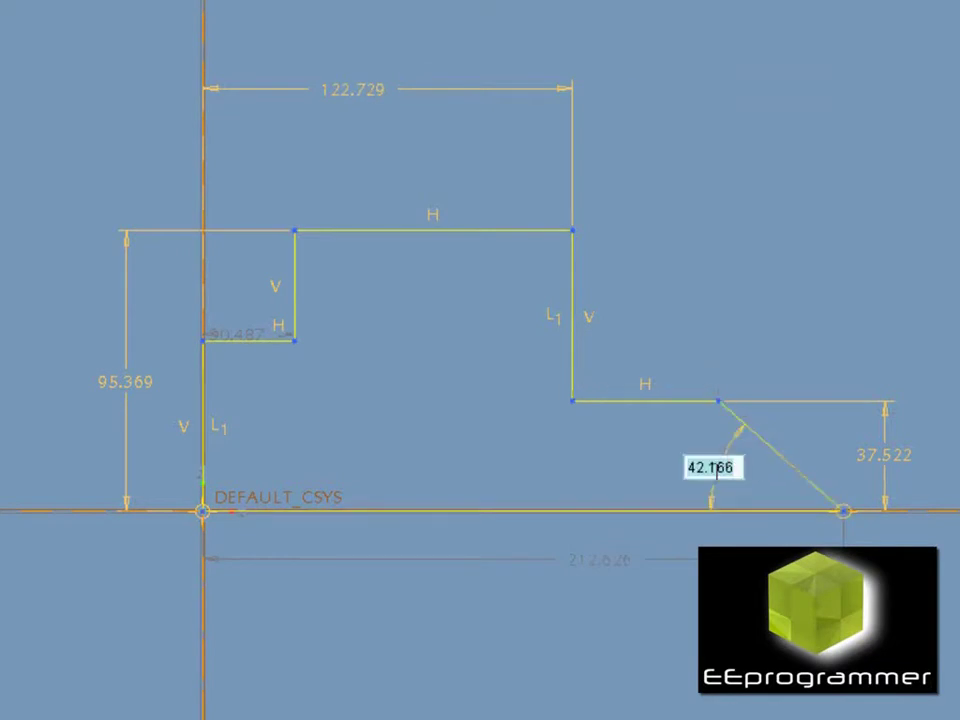
pyautogui.middleClick(738, 372)
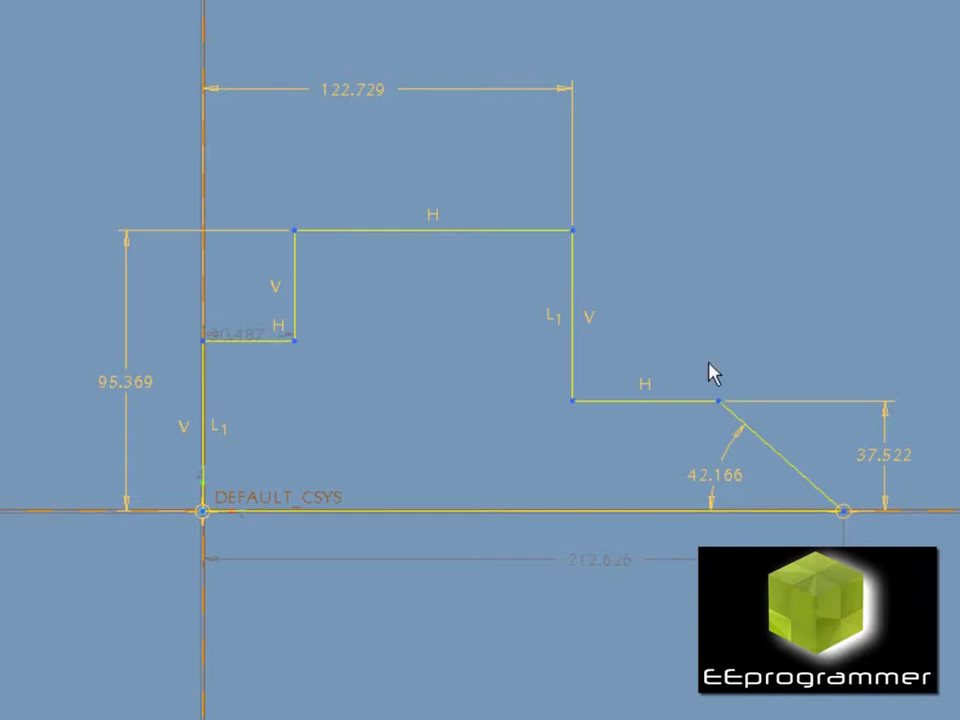
pyautogui.click(241, 345)
# Dimension the left step height and delete the conflicting 37.522 dimension
pyautogui.keyDown('ctrl'); pyautogui.click(249, 512); pyautogui.keyUp('ctrl')
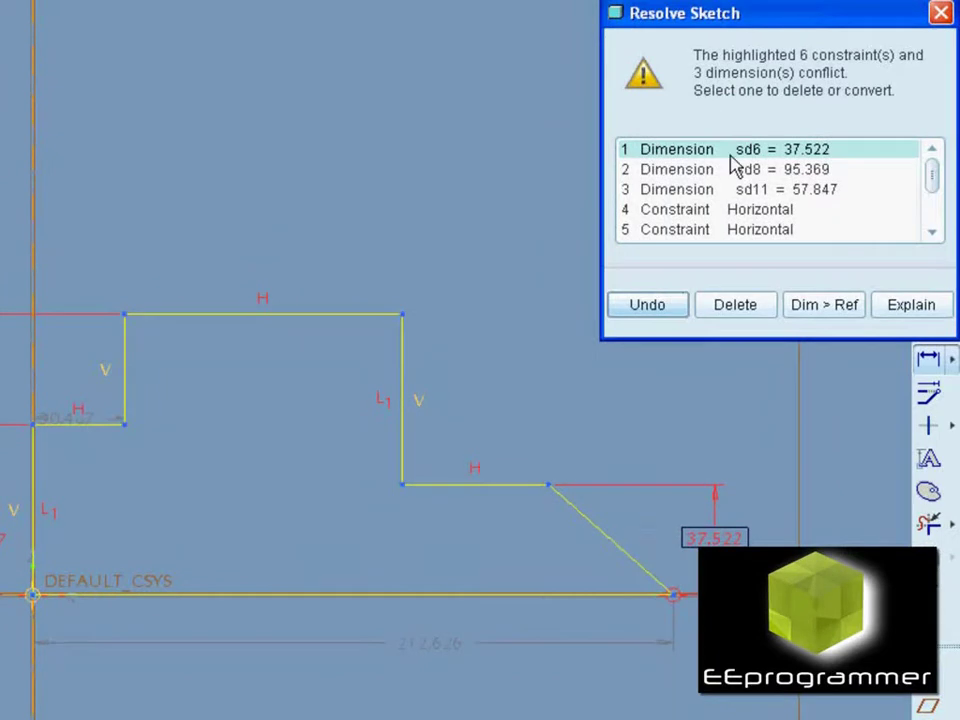
pyautogui.moveTo(793, 21); pyautogui.dragTo(671, 75)
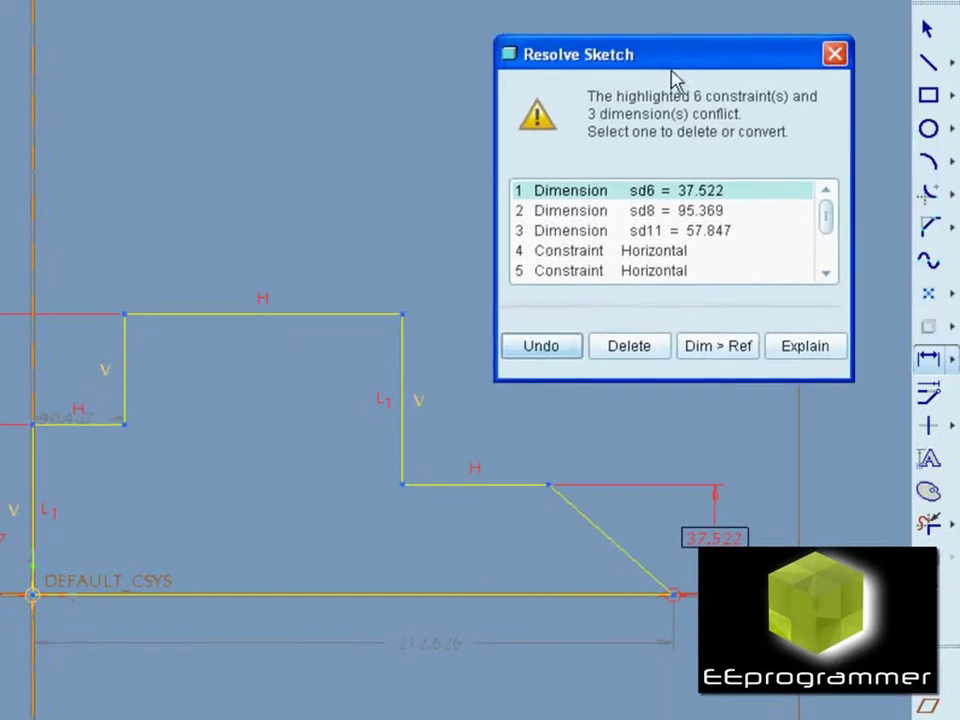
pyautogui.click(636, 352)
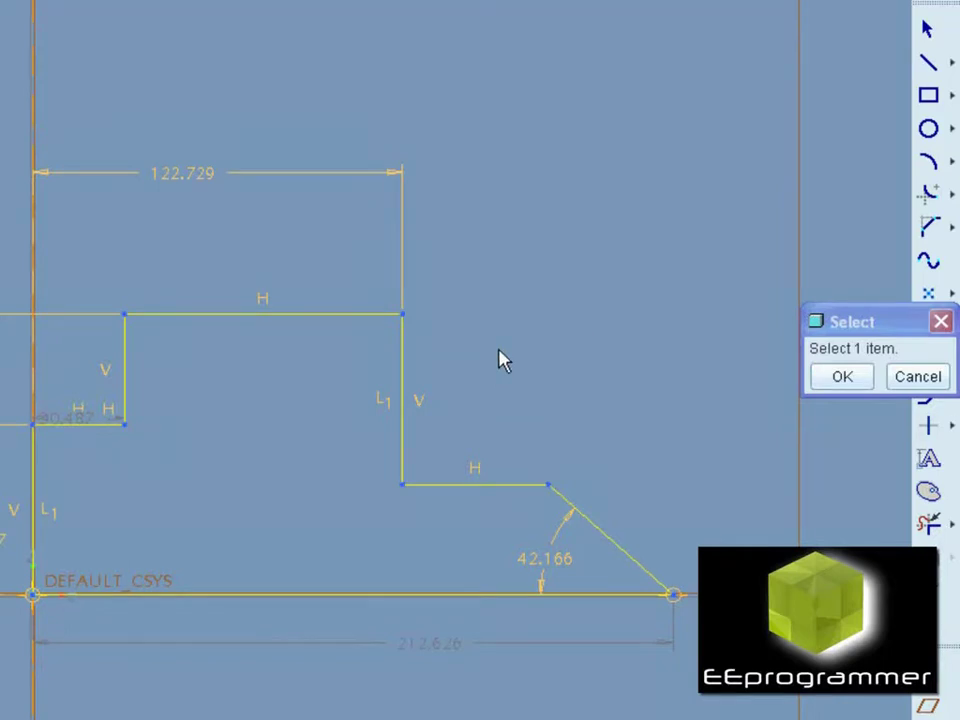
pyautogui.click(572, 507)
# Re-add the 37.522 lower-step height, deleting the conflicting Equal lengths constraint
pyautogui.click(472, 490)
pyautogui.click(469, 598)
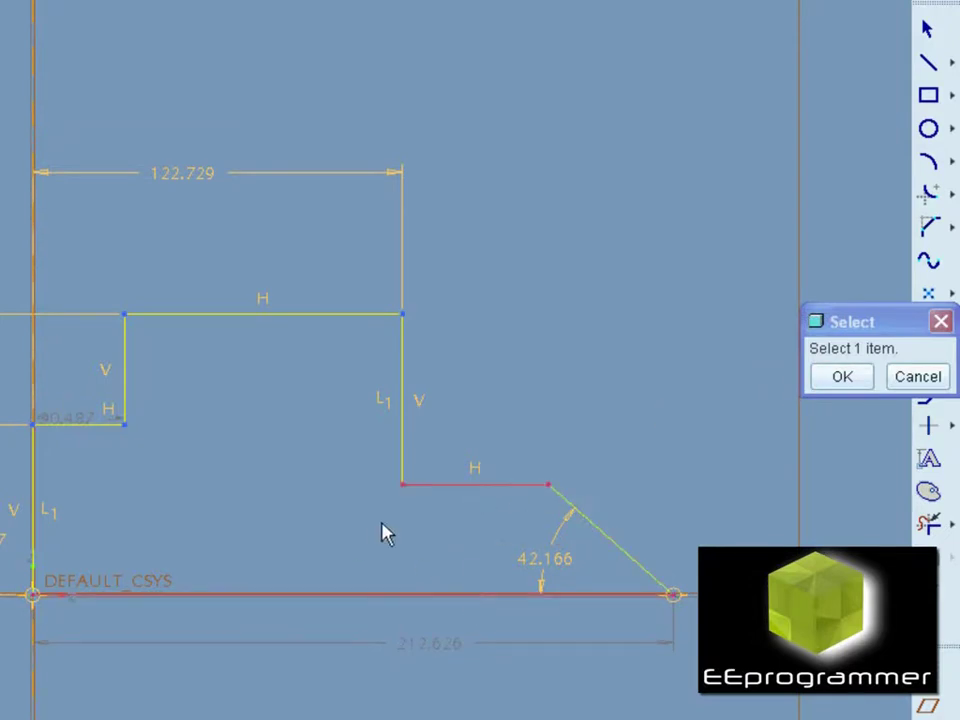
pyautogui.scroll(-2, 700, 250)
pyautogui.click(733, 272)
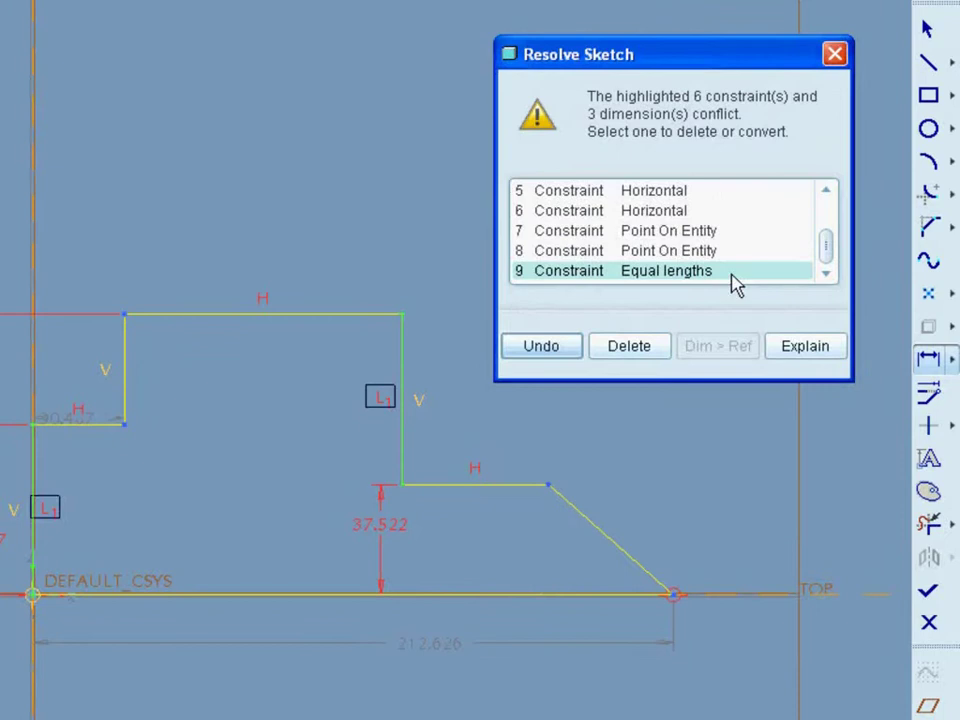
pyautogui.click(652, 348)
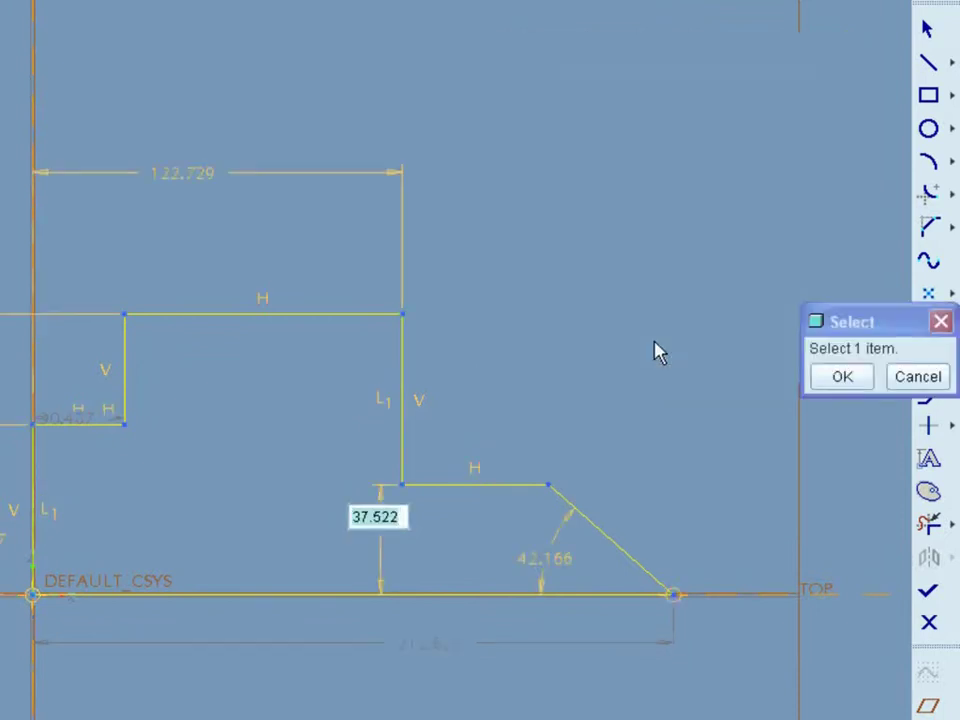
pyautogui.click(838, 380)
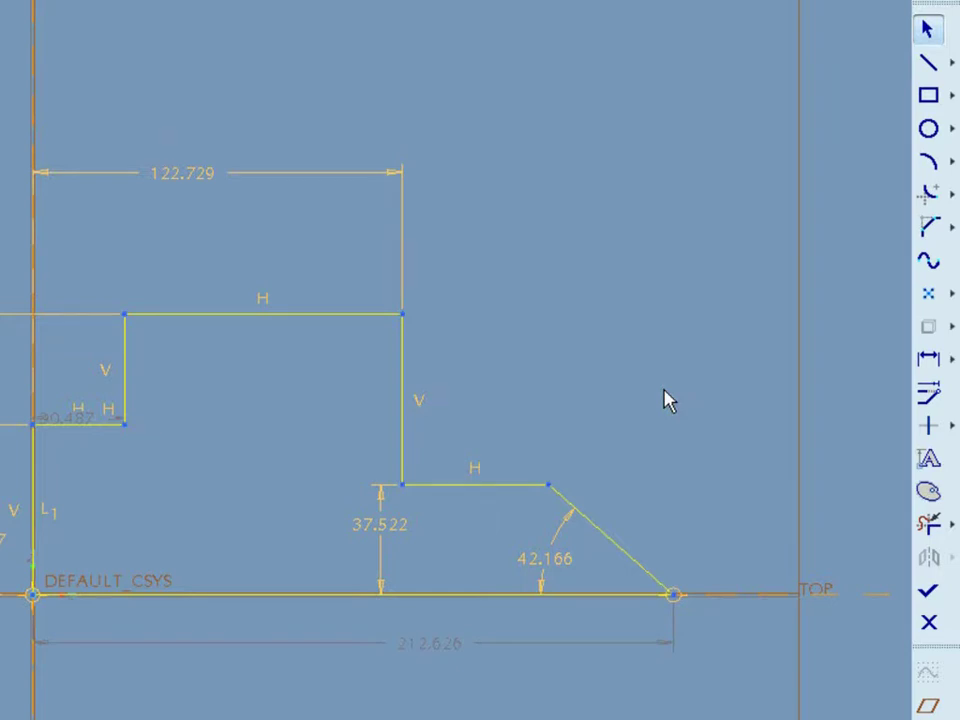
# With Lock Scale on, change the 95.369 height to 8 so the whole sketch rescales
pyautogui.moveTo(33, 118)
pyautogui.mouseDown()
pyautogui.moveTo(454, 613)
pyautogui.moveTo(741, 712)
pyautogui.mouseUp()
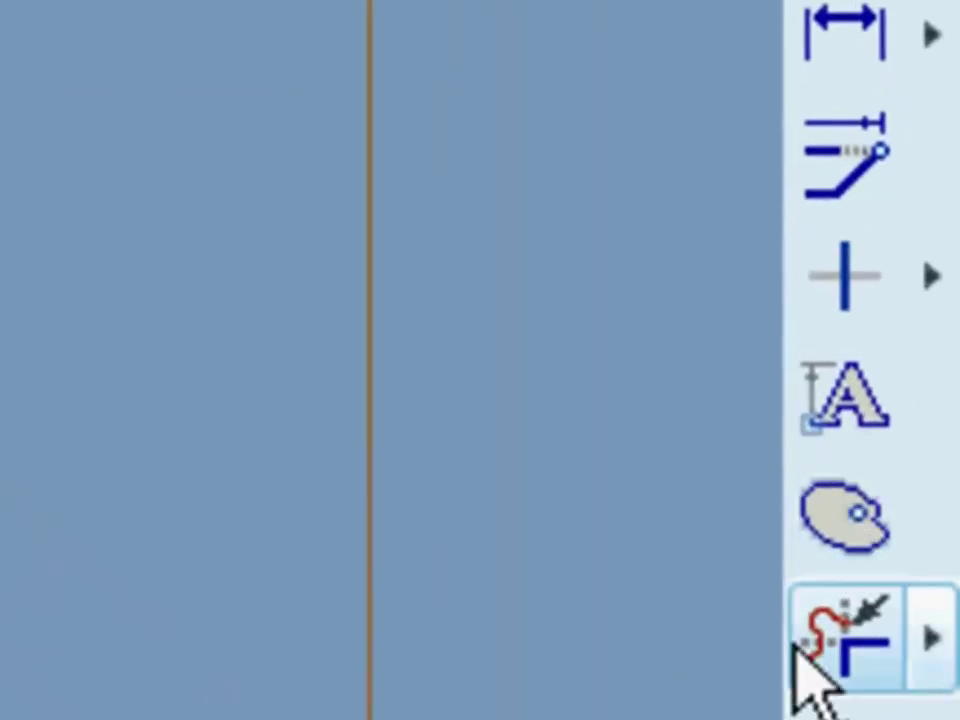
pyautogui.click(856, 160)
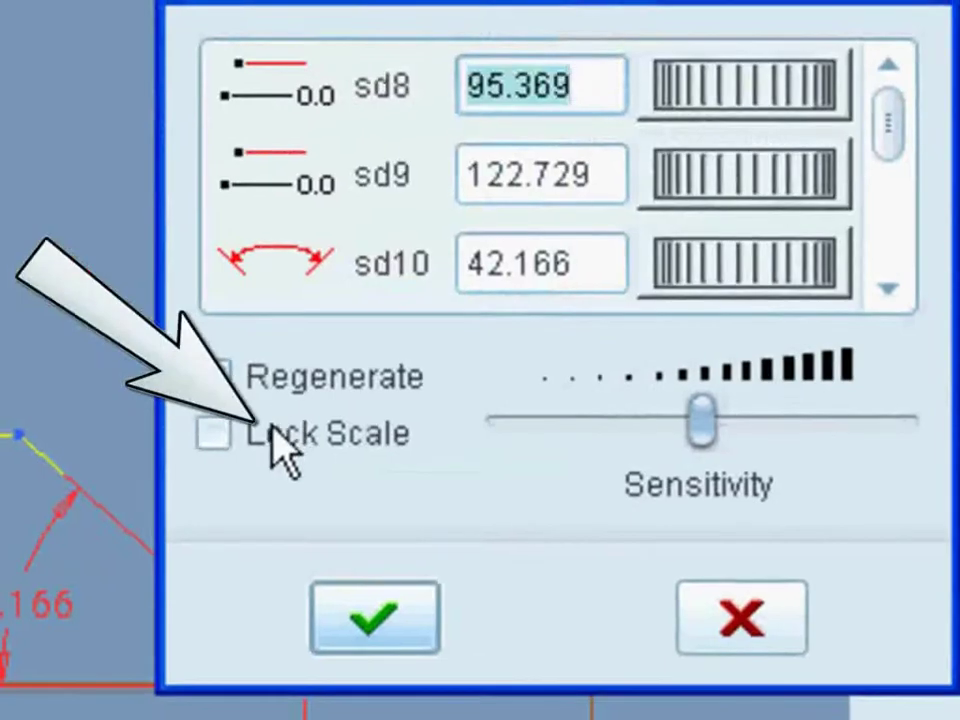
pyautogui.click(271, 432)
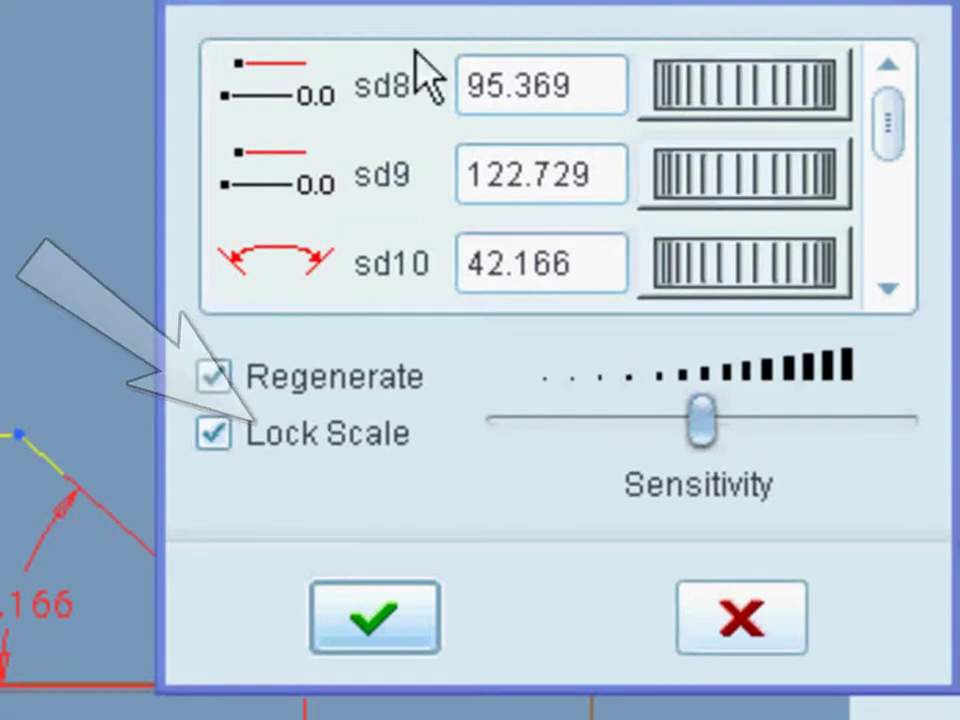
pyautogui.moveTo(596, 88); pyautogui.dragTo(185, 90)
pyautogui.write('8')
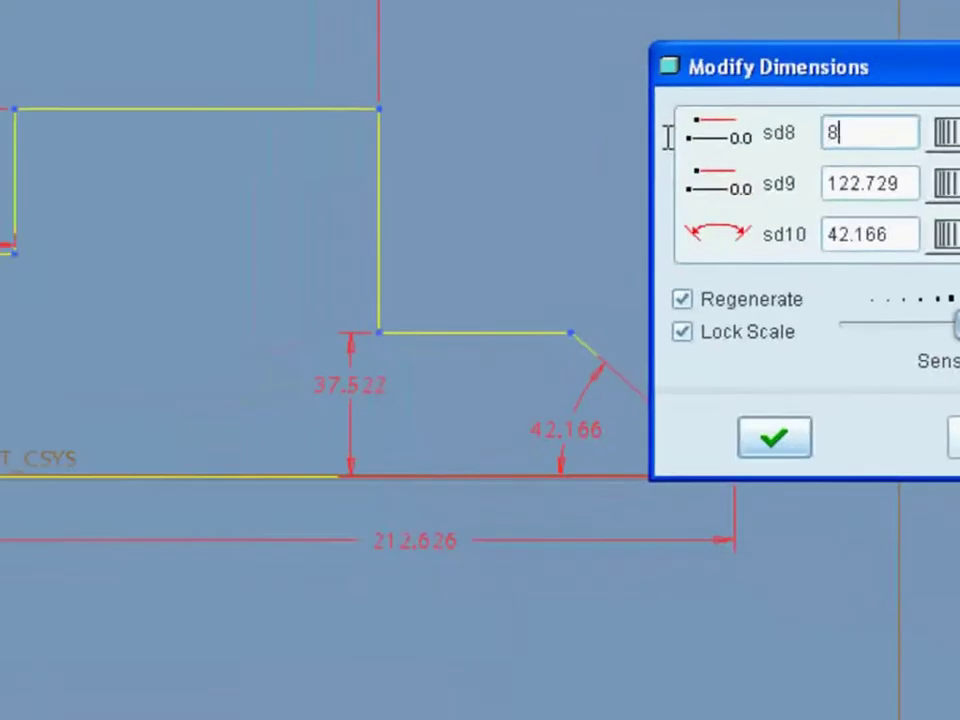
pyautogui.press('Return')
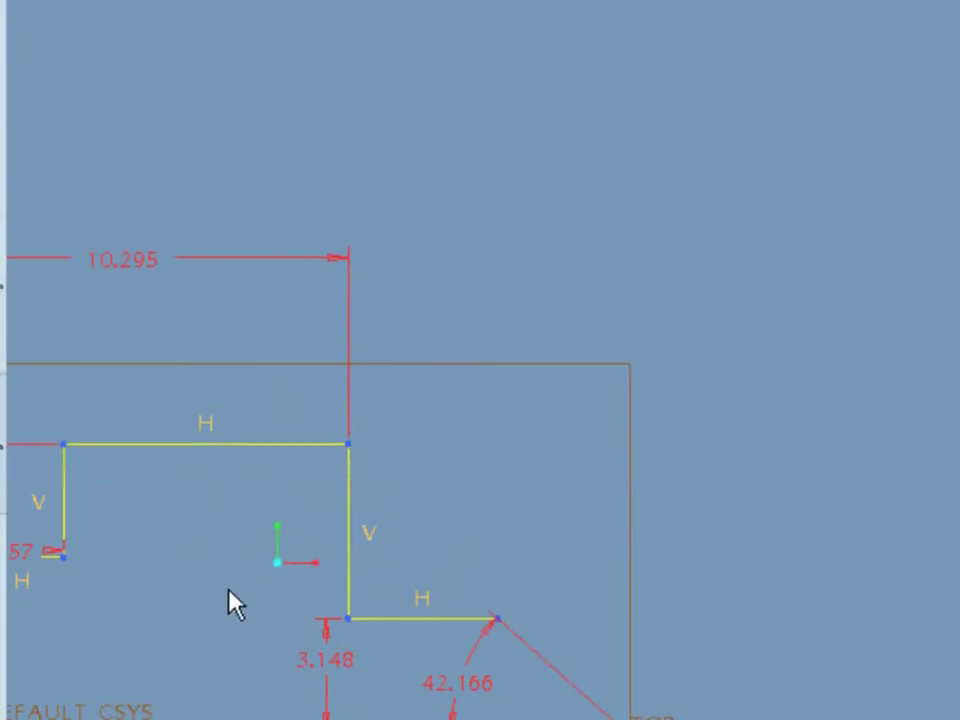
# With Lock Scale off, set width 5.500, left step height 6.500 and slope angle 45.000
pyautogui.moveTo(457, 185)
pyautogui.mouseDown(button='middle')
pyautogui.moveTo(542, 161)
pyautogui.moveTo(435, 195)
pyautogui.moveTo(497, 236)
pyautogui.moveTo(951, 216)
pyautogui.moveTo(679, 130)
pyautogui.mouseUp(button='middle')
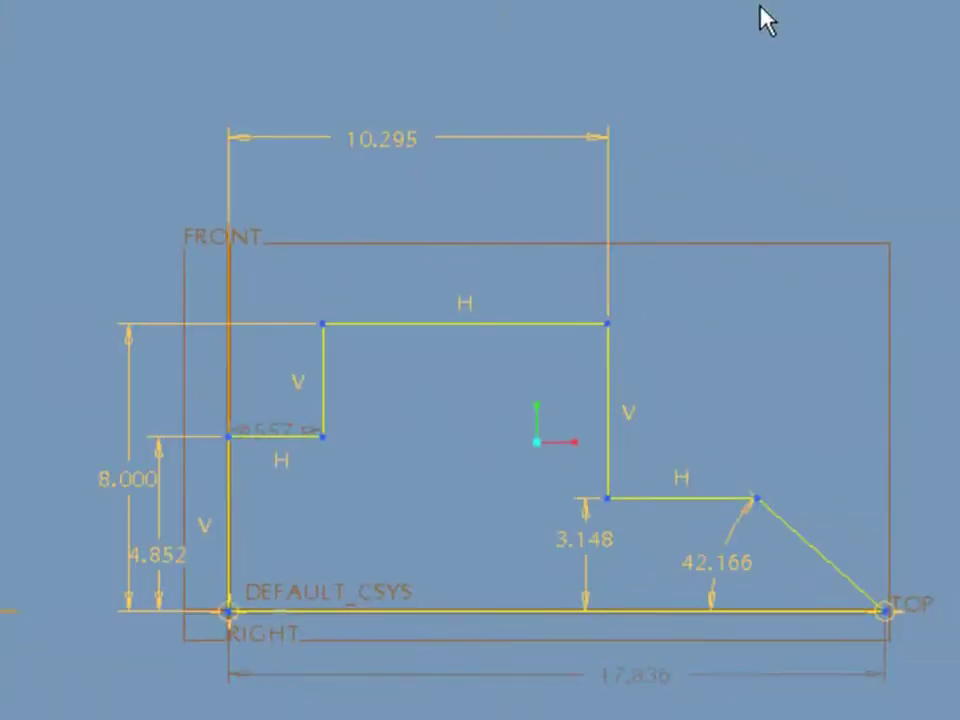
pyautogui.moveTo(950, 60); pyautogui.dragTo(204, 696)
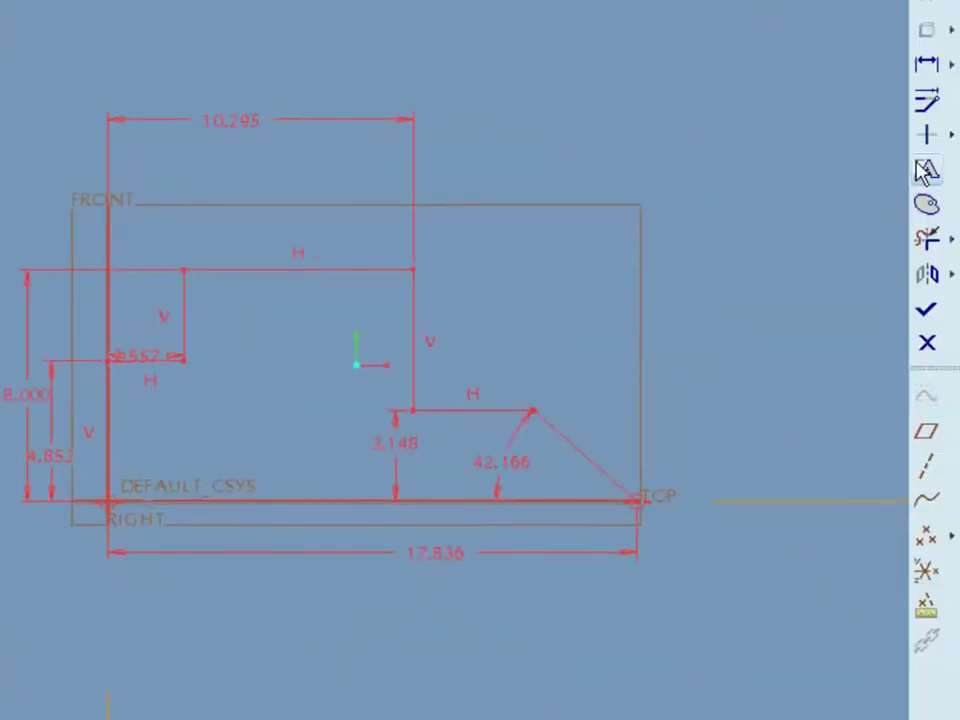
pyautogui.click(925, 172)
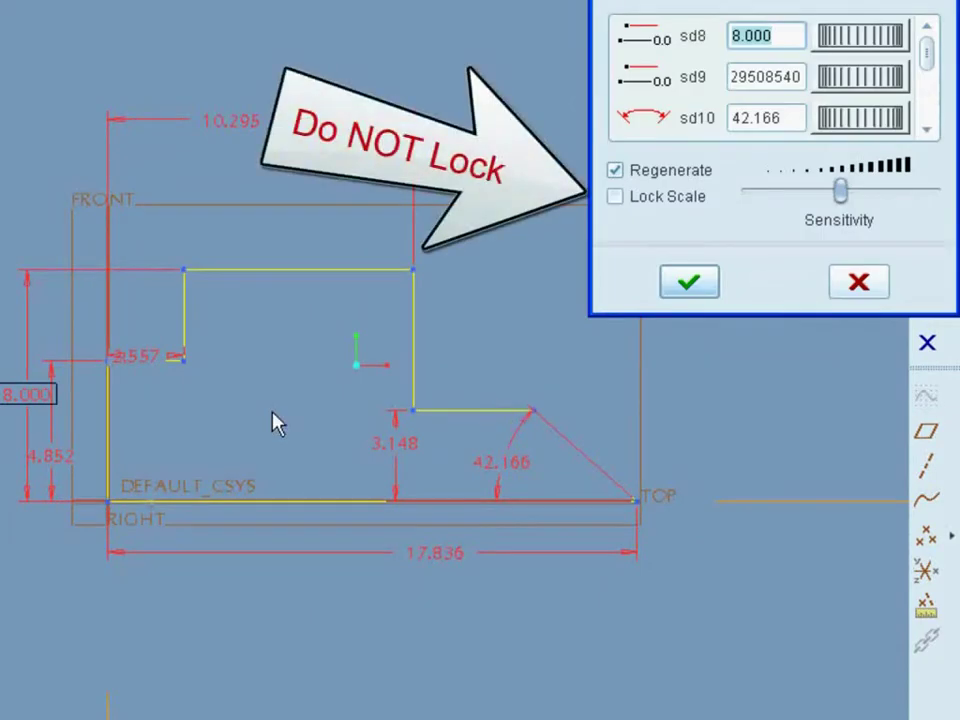
pyautogui.click(46, 456)
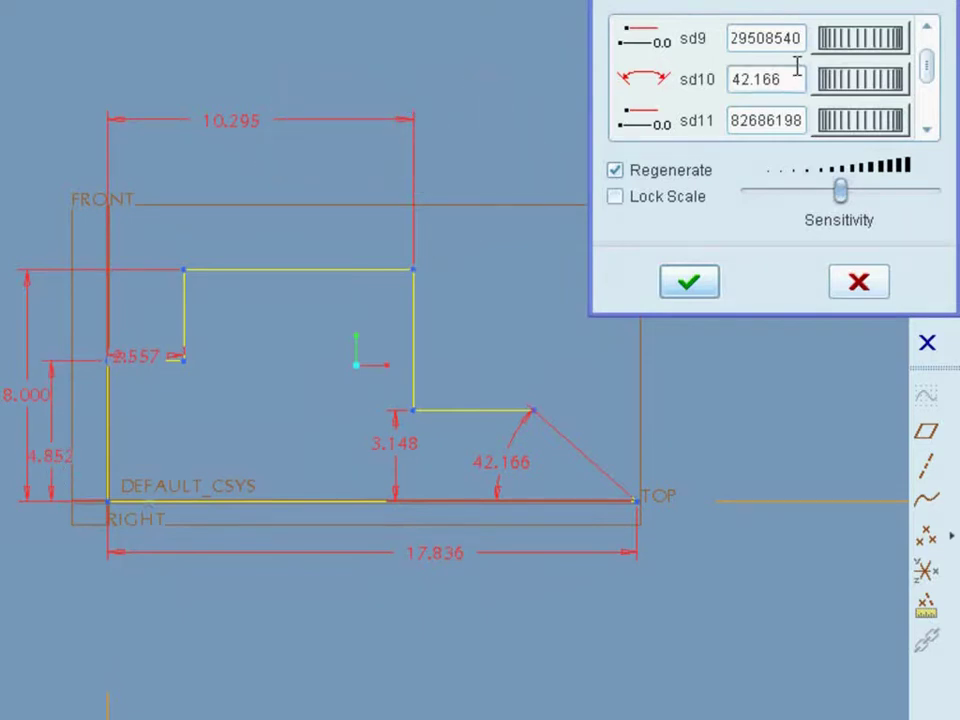
pyautogui.click(675, 287)
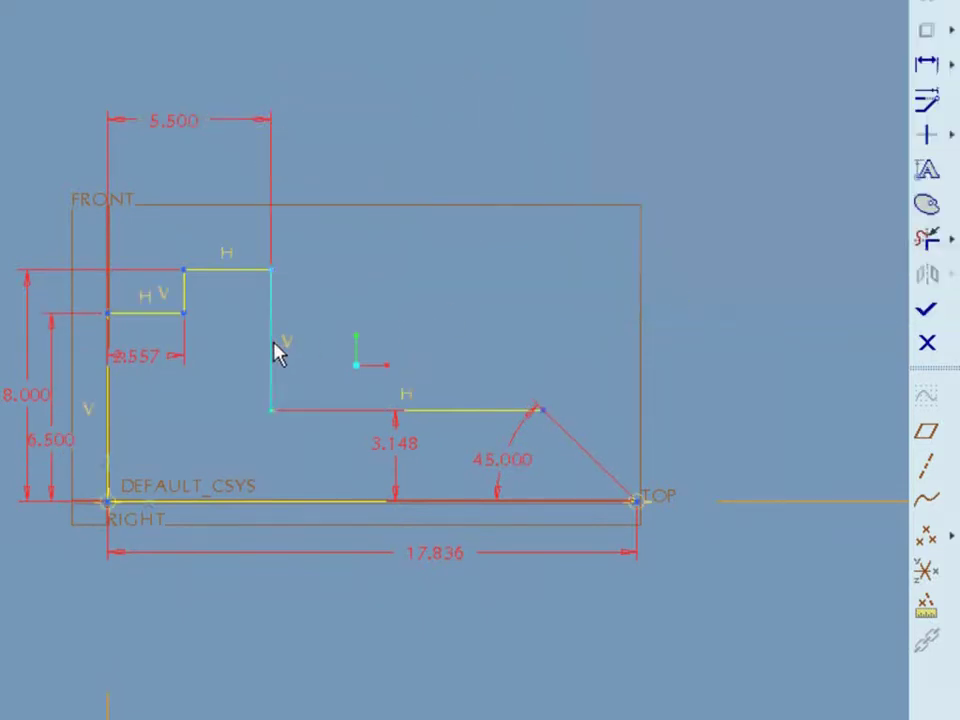
pyautogui.scroll(4, 206, 360)
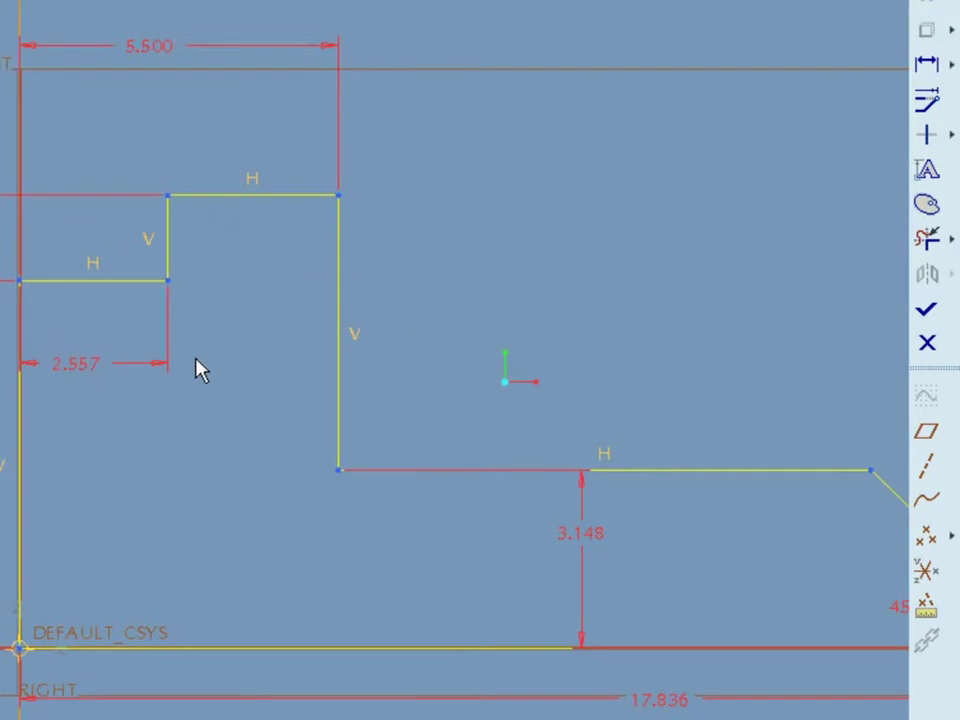
pyautogui.click(135, 375)
pyautogui.click(83, 368)
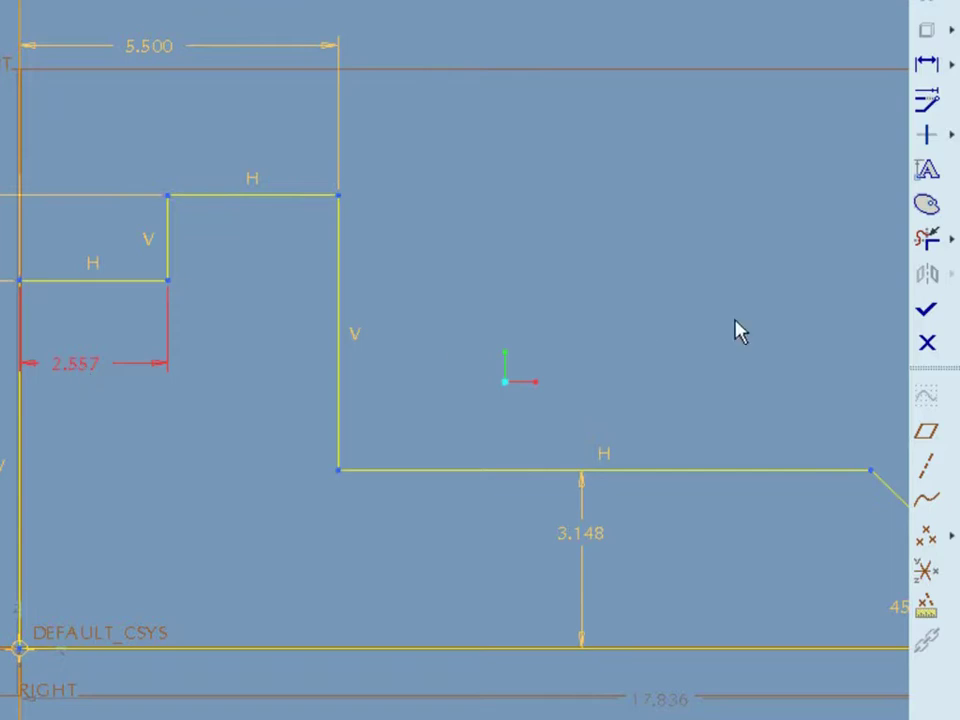
pyautogui.click(929, 310)
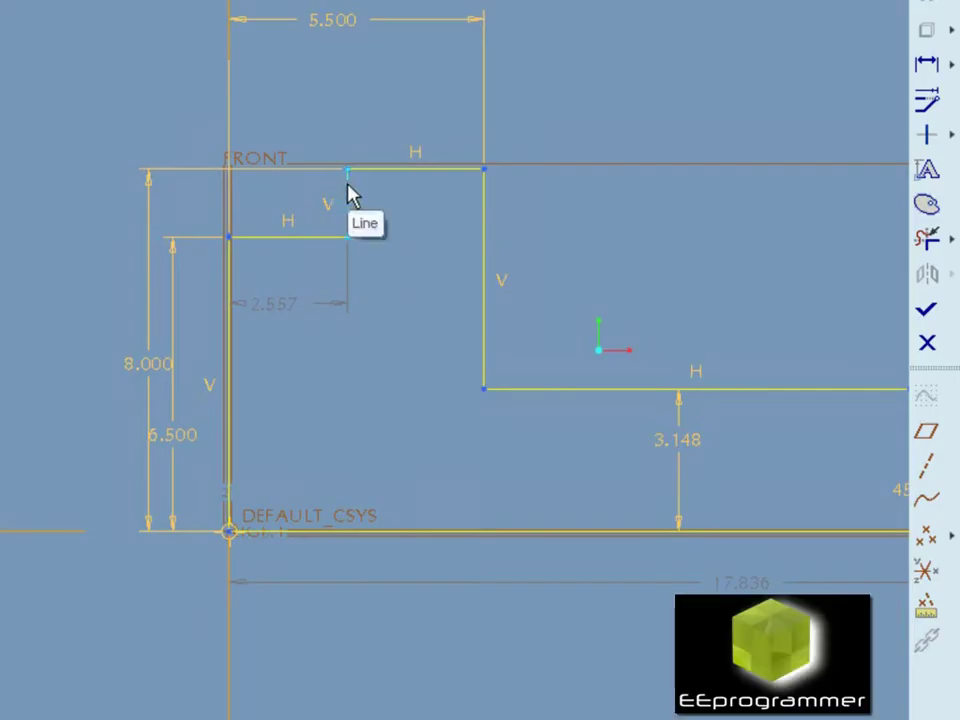
# Add a 2.500 horizontal dimension between the upper step's long and short vertical edges
pyautogui.click(926, 64)
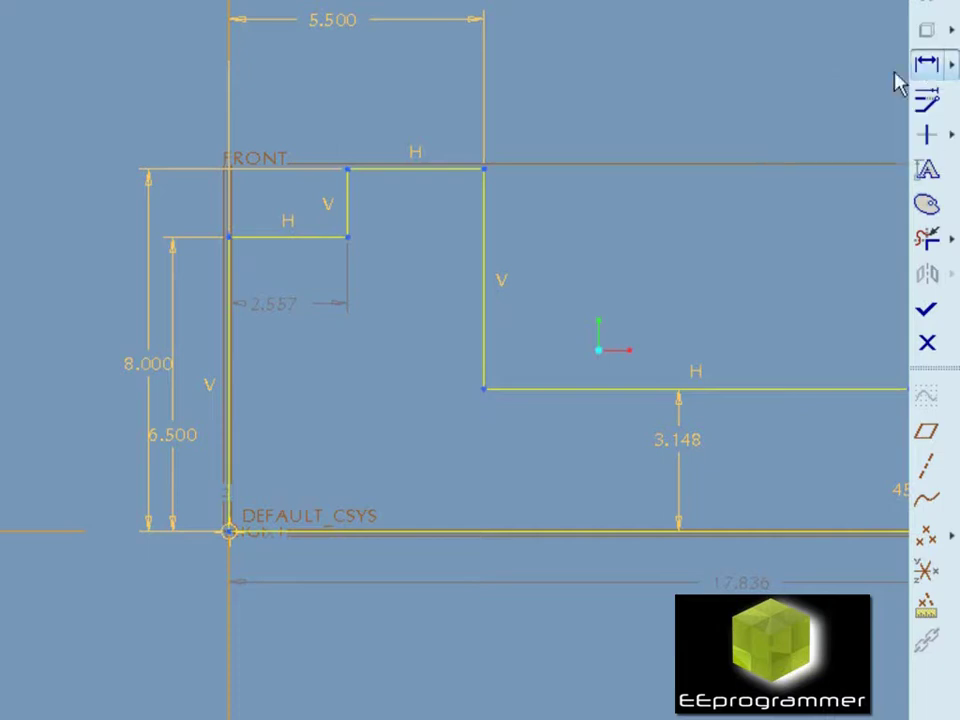
pyautogui.click(484, 200)
pyautogui.click(349, 212)
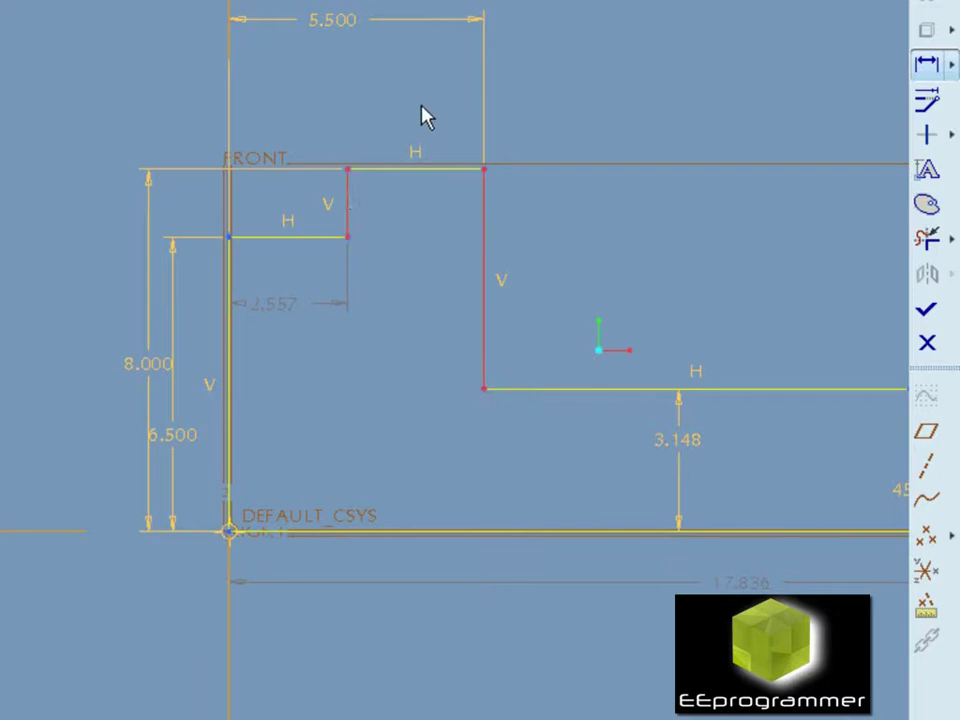
pyautogui.middleClick(426, 116)
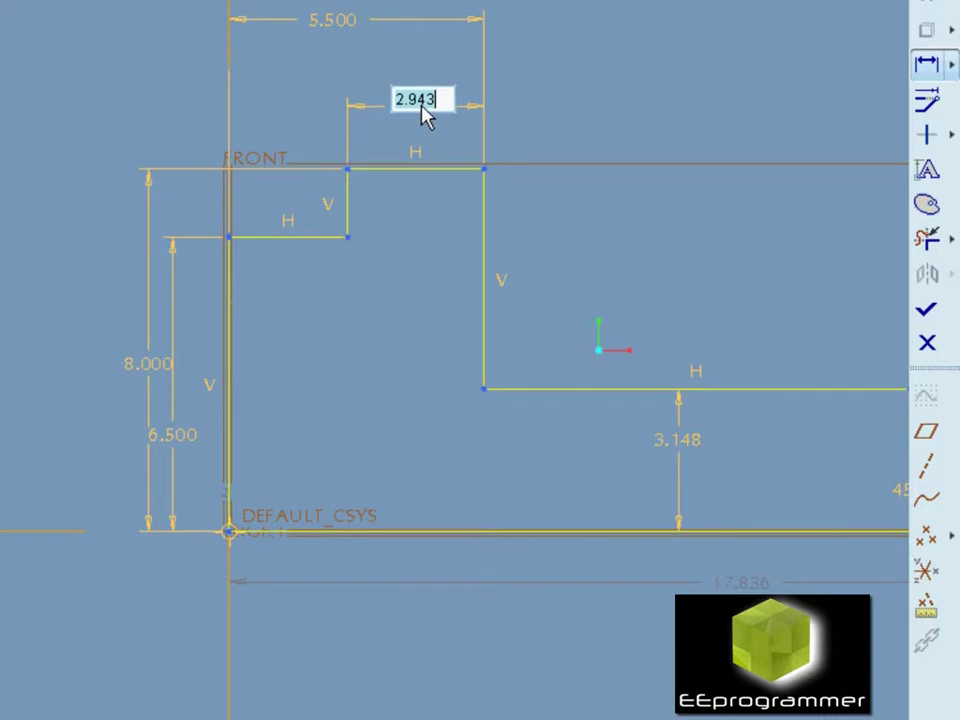
pyautogui.write('2.5')
pyautogui.press('Return')
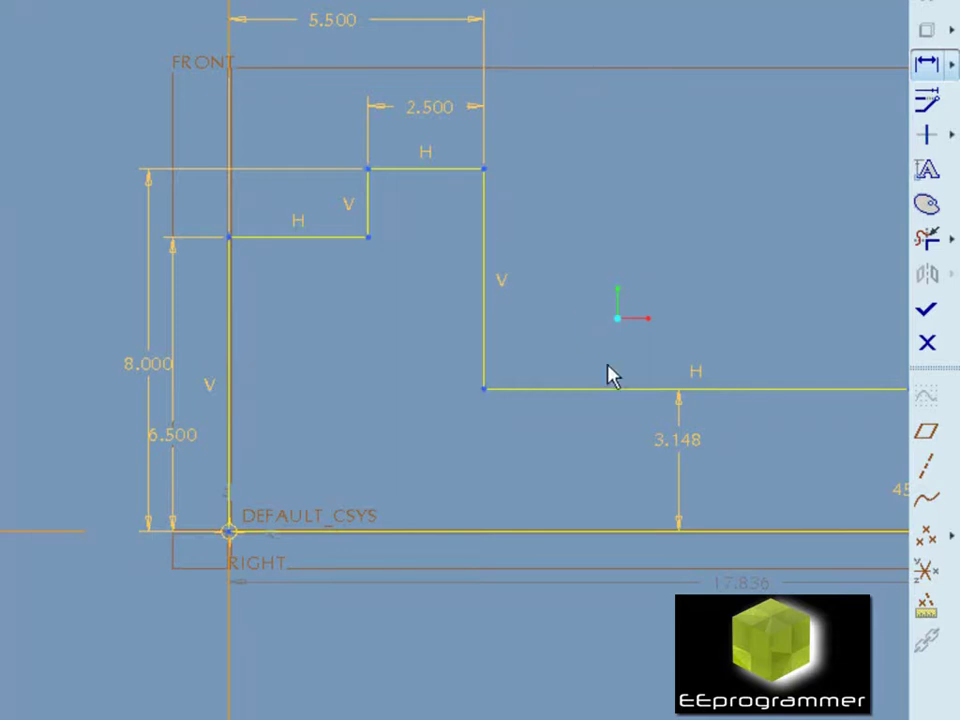
# Place the 17.836 bottom length dimension, then box-select all dimensions for modification
pyautogui.scroll(1, 788, 595)
pyautogui.scroll(-2, 788, 595)
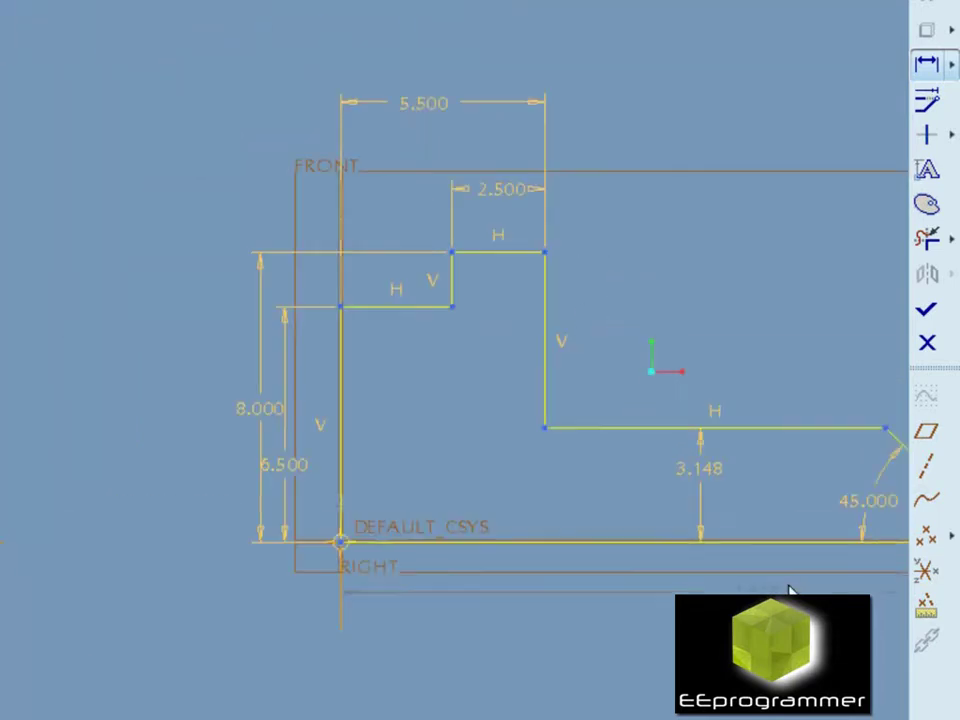
pyautogui.middleClick(724, 585)
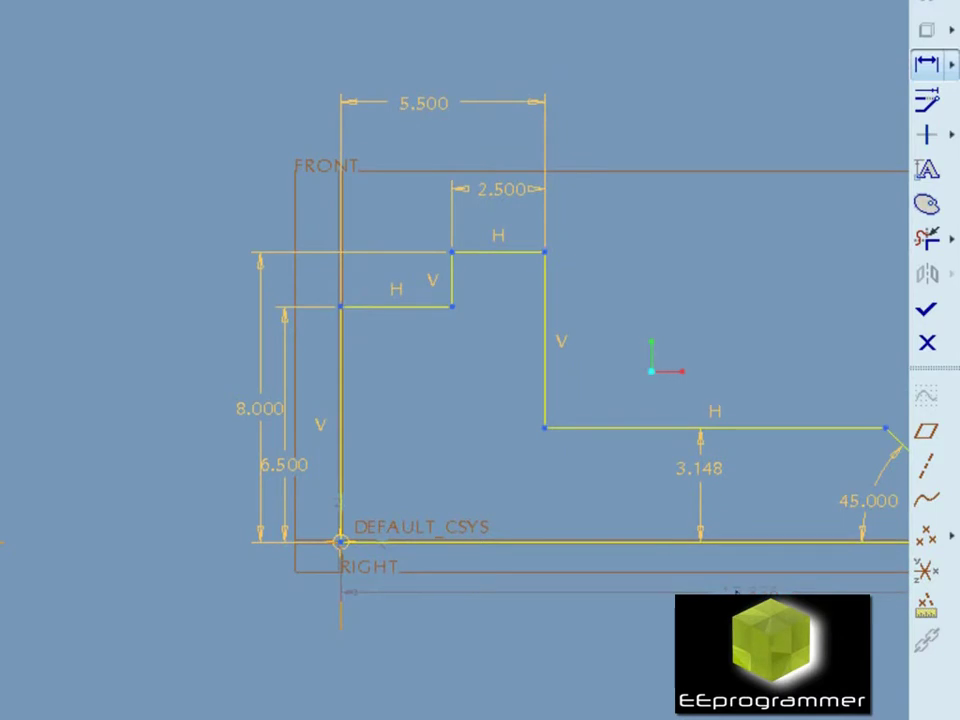
pyautogui.click(928, 99)
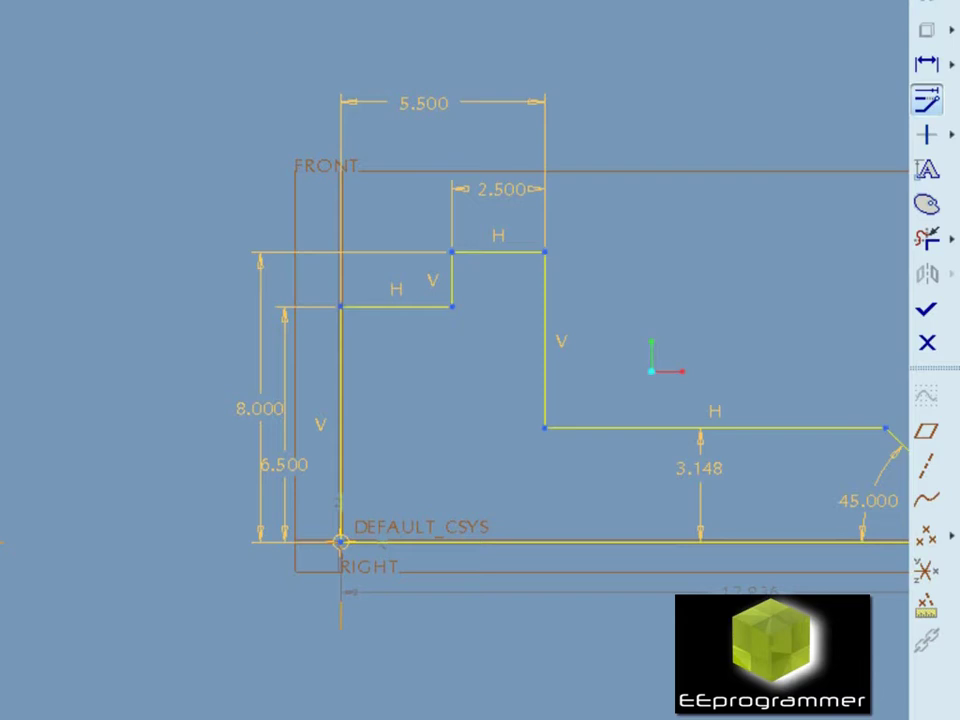
pyautogui.moveTo(107, 1)
pyautogui.mouseDown()
pyautogui.moveTo(418, 300)
pyautogui.moveTo(910, 708)
pyautogui.mouseUp()
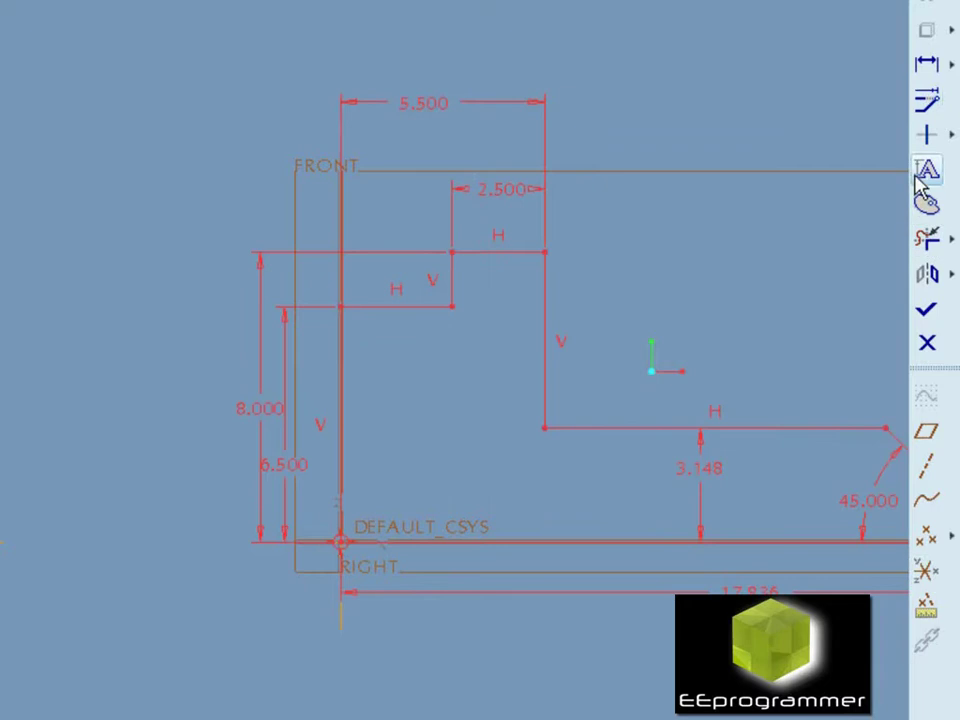
# Change sd7 bottom width from 17.836 to 12.000 and sd12 lower step height to 4.000
pyautogui.click(922, 106)
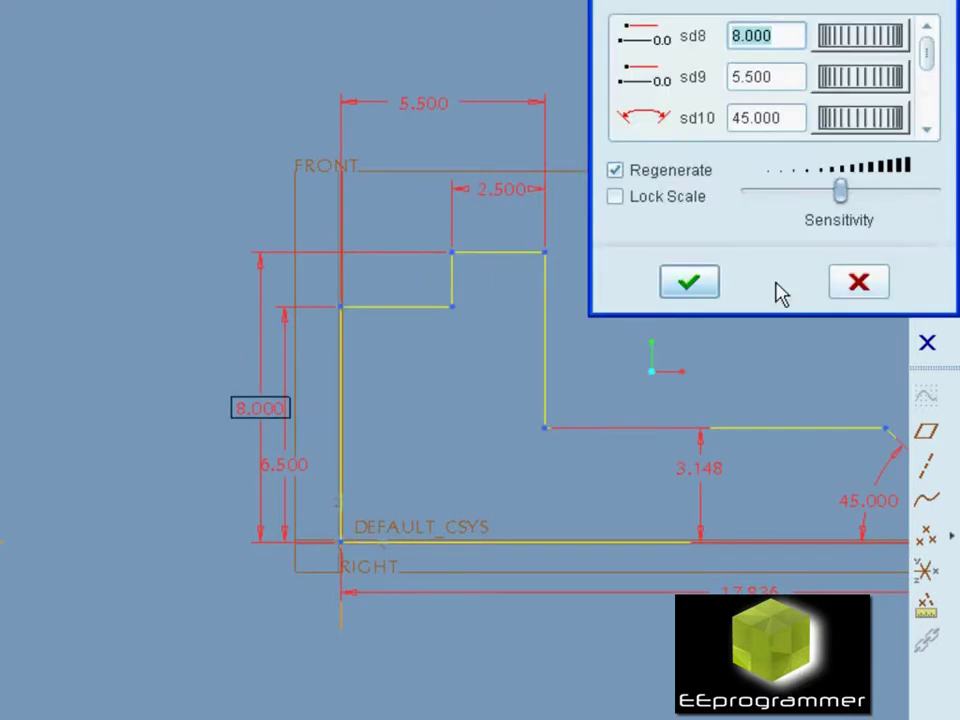
pyautogui.click(767, 594)
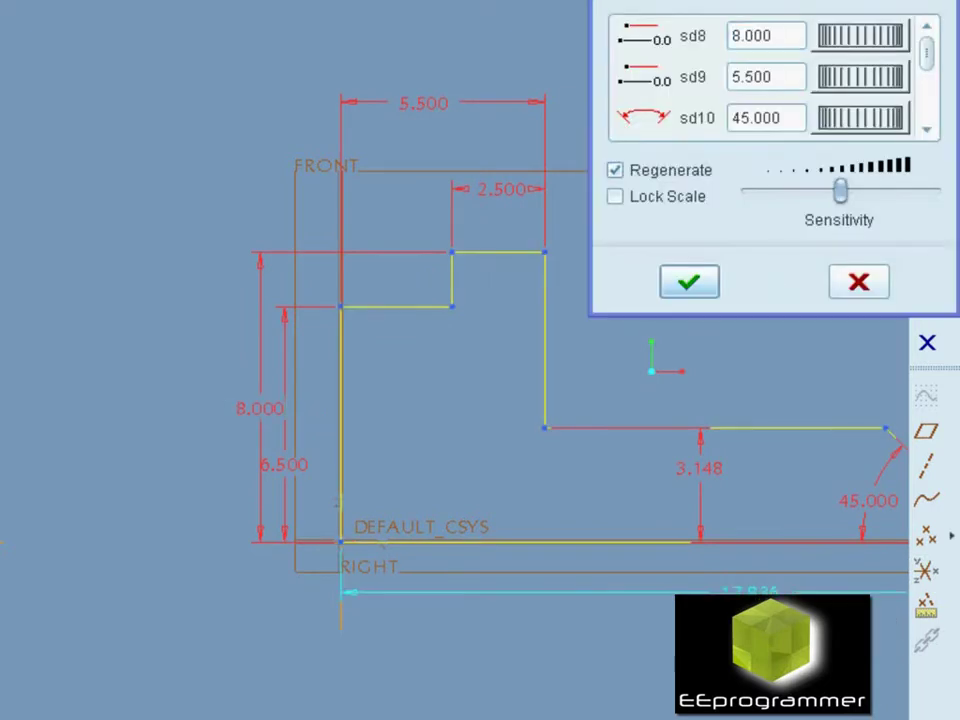
pyautogui.click(750, 592)
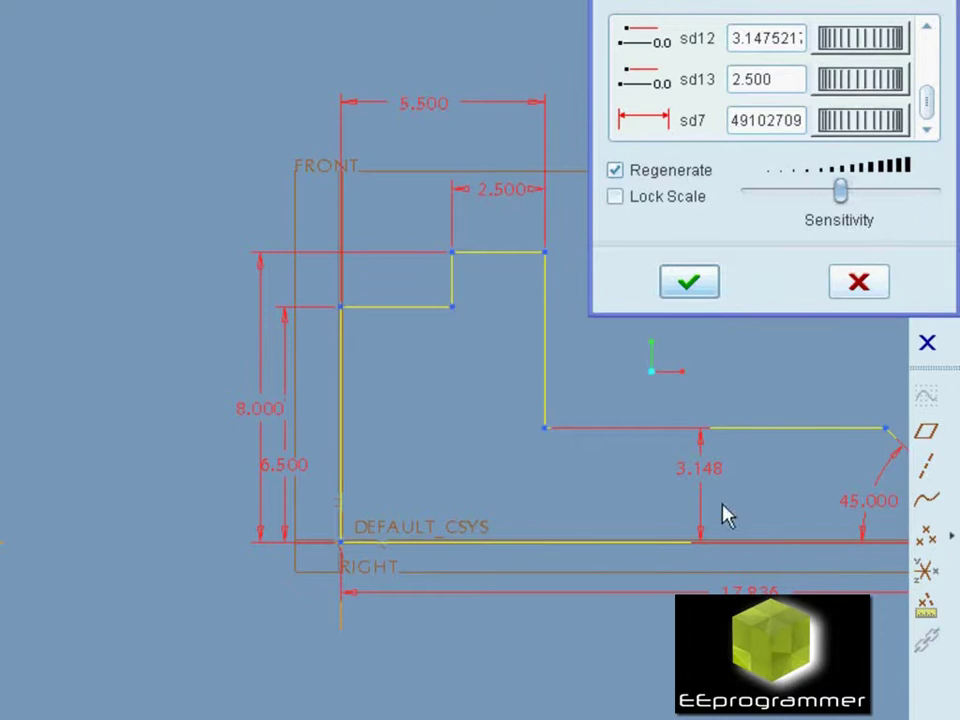
pyautogui.click(737, 52)
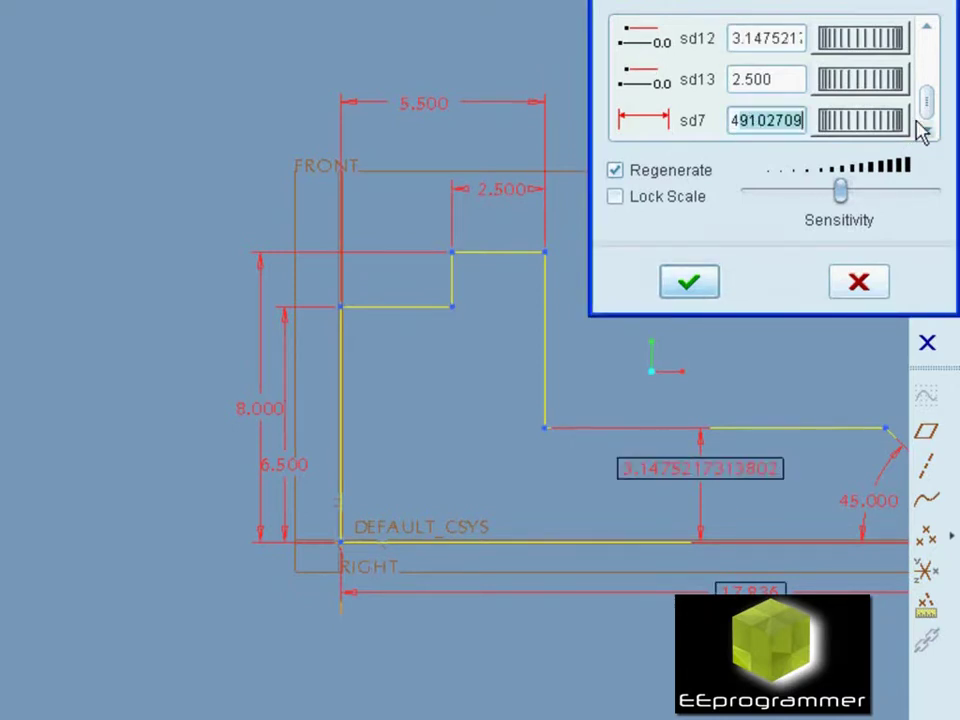
pyautogui.write('4')
pyautogui.press('BackSpace')
pyautogui.write('12')
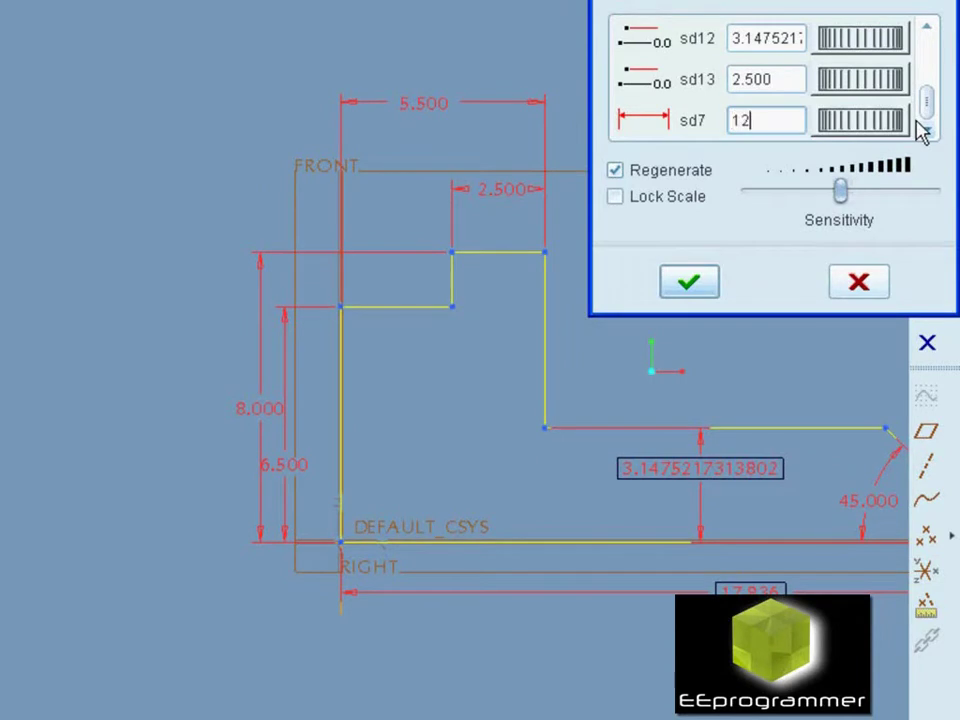
pyautogui.click(795, 45)
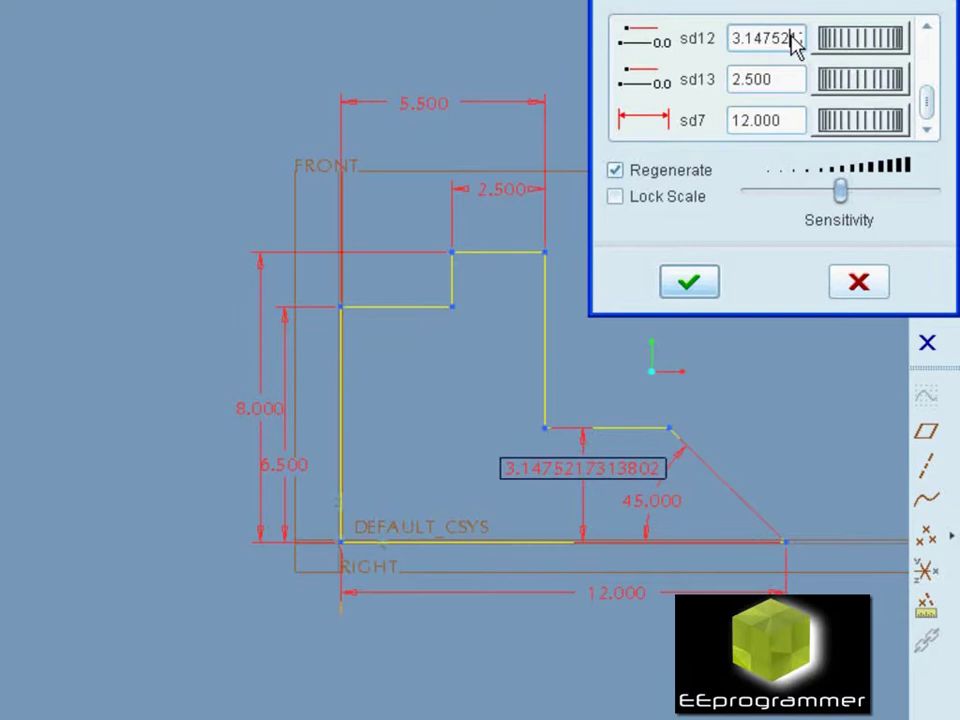
pyautogui.moveTo(735, 43); pyautogui.dragTo(891, 34)
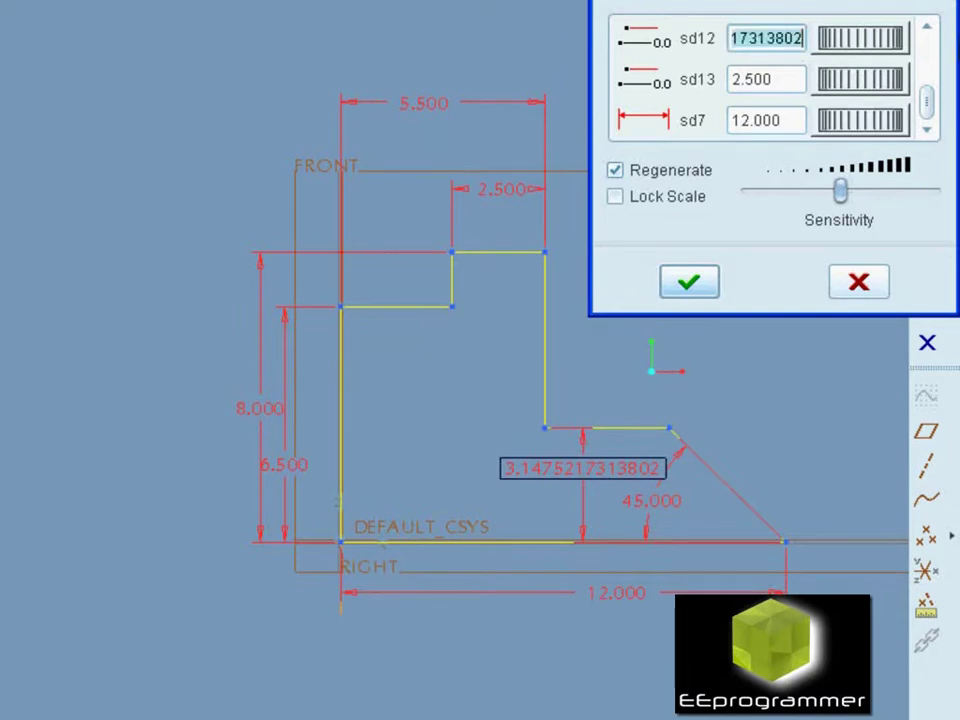
pyautogui.write('4')
pyautogui.press('Return')
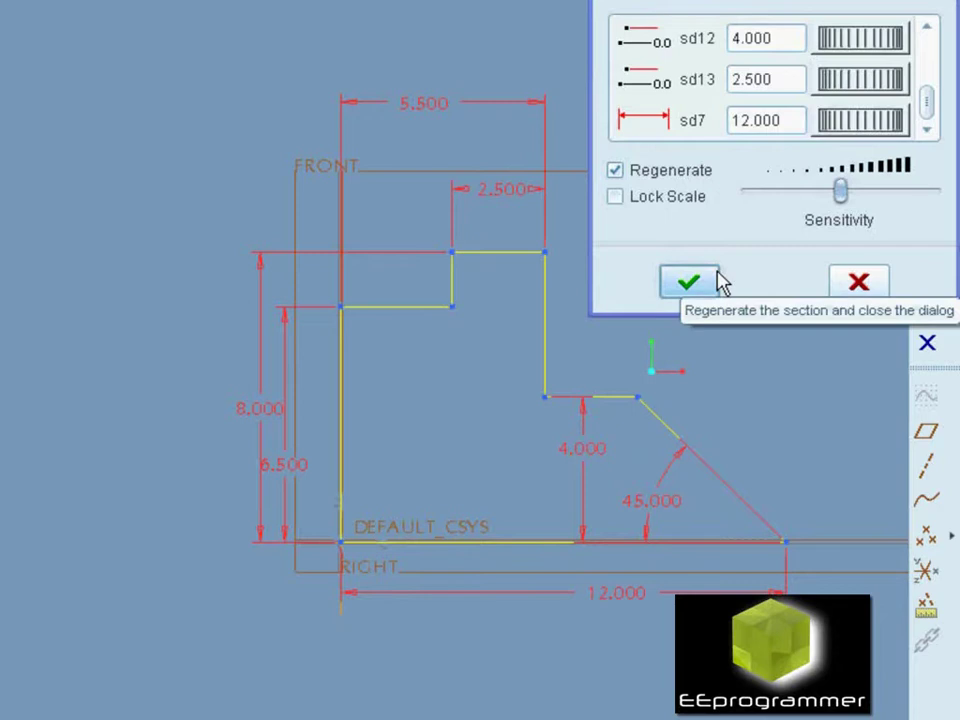
# Accept the new values and move the 4.000 dimension beside the profile's right edge
pyautogui.click(688, 282)
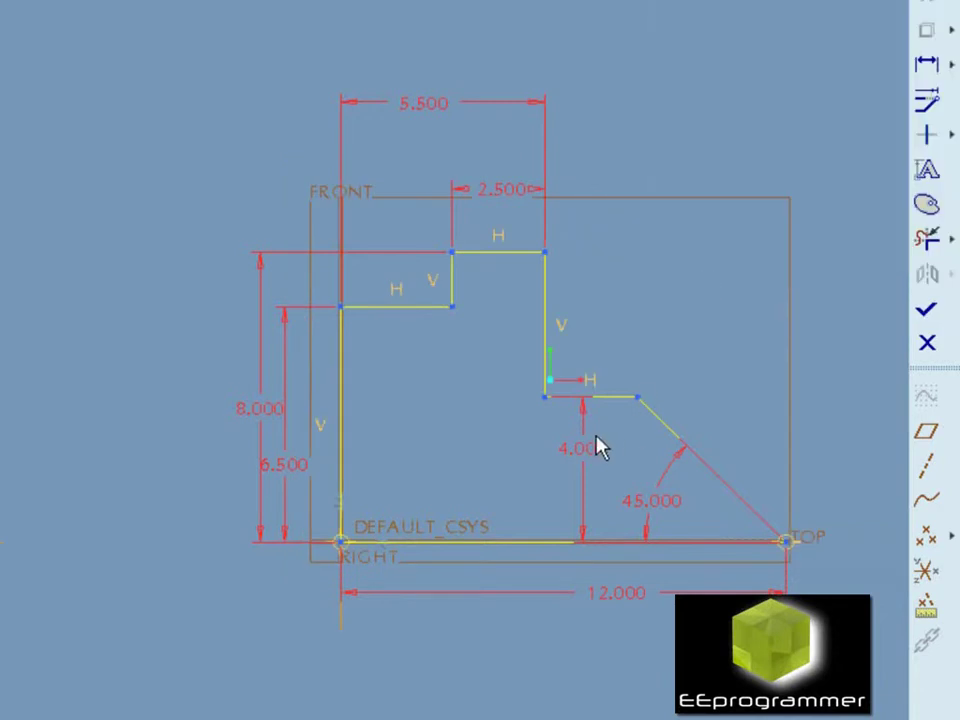
pyautogui.moveTo(590, 460); pyautogui.dragTo(840, 463)
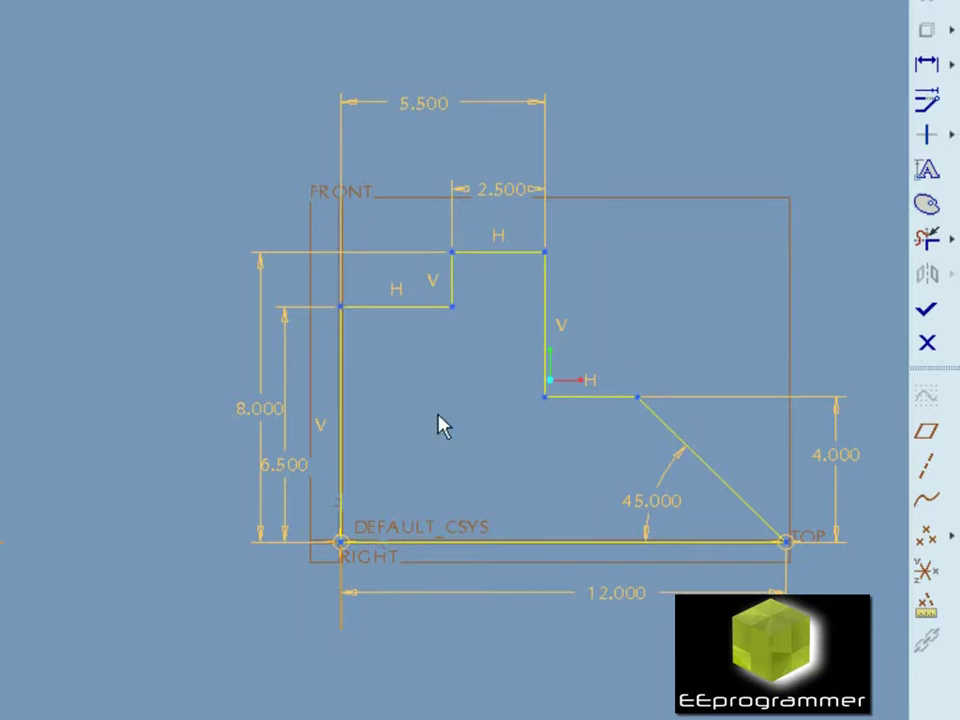
pyautogui.scroll(4, 441, 424)
pyautogui.scroll(-3, 510, 452)
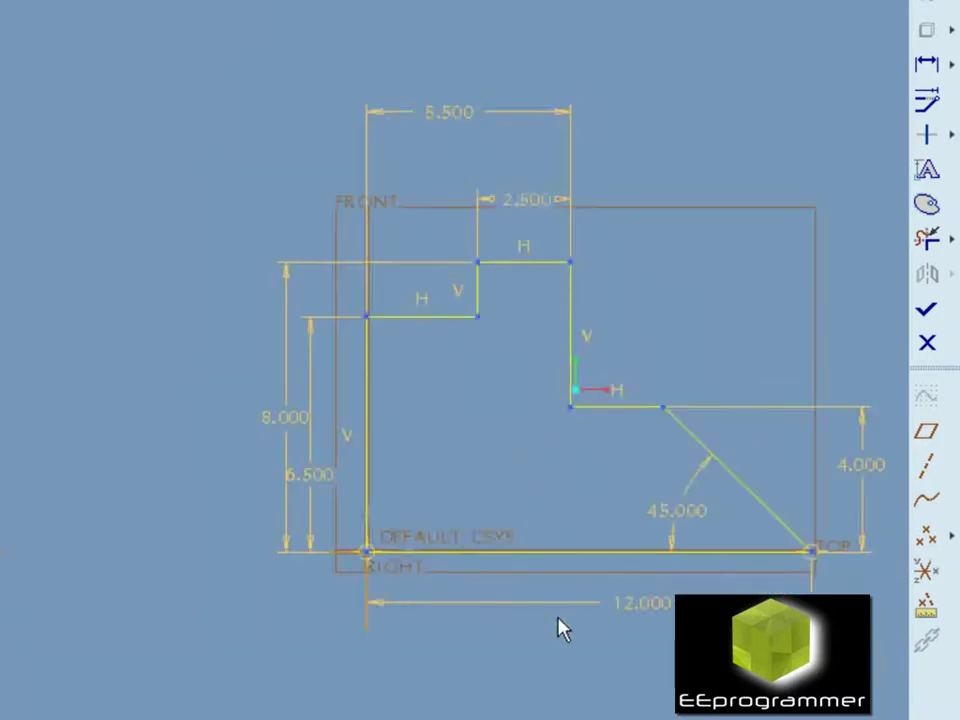
# Shift the 8.000 and 6.500 height dimensions further left, clear of the profile
pyautogui.moveTo(432, 668)
pyautogui.mouseDown(button='middle')
pyautogui.moveTo(489, 617)
pyautogui.moveTo(450, 617)
pyautogui.moveTo(444, 681)
pyautogui.moveTo(490, 688)
pyautogui.moveTo(391, 667)
pyautogui.moveTo(231, 462)
pyautogui.moveTo(229, 407)
pyautogui.mouseUp(button='middle')
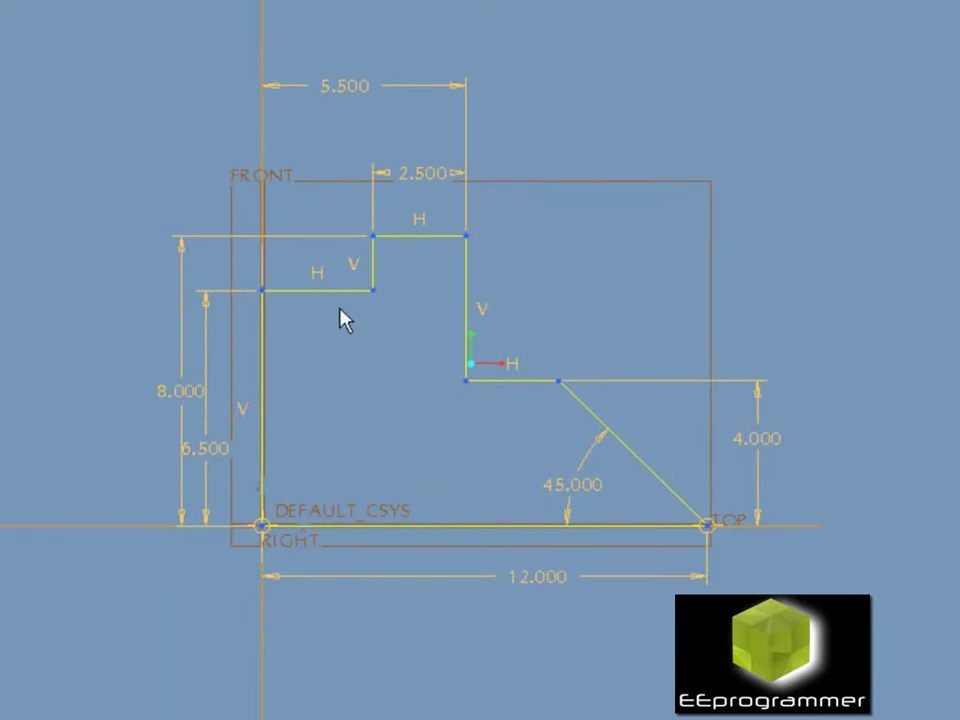
pyautogui.click(160, 390)
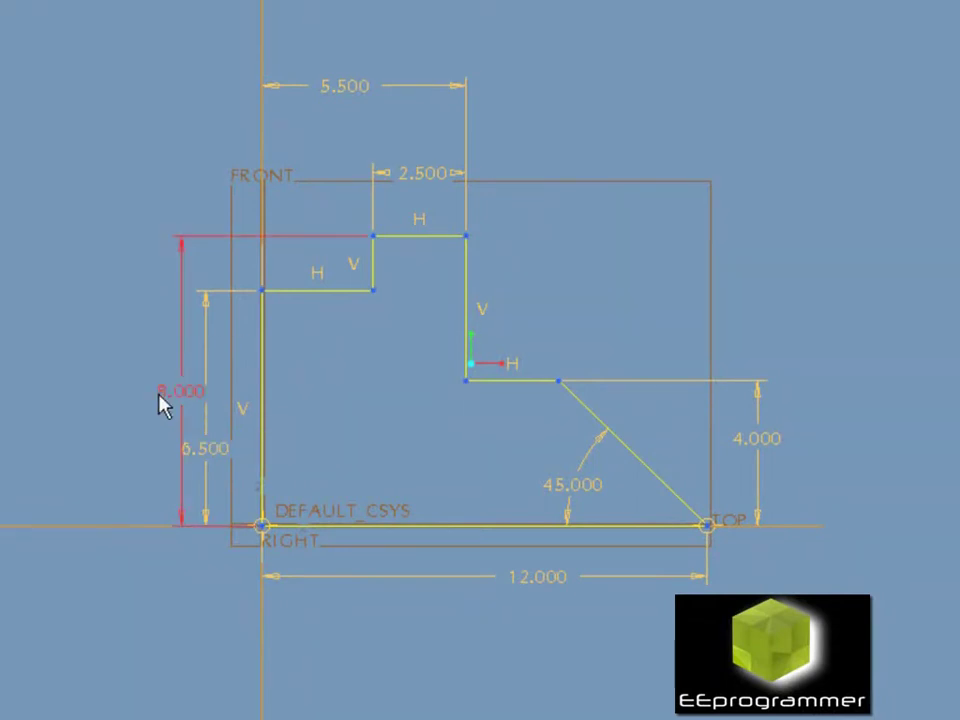
pyautogui.moveTo(193, 405); pyautogui.dragTo(101, 399)
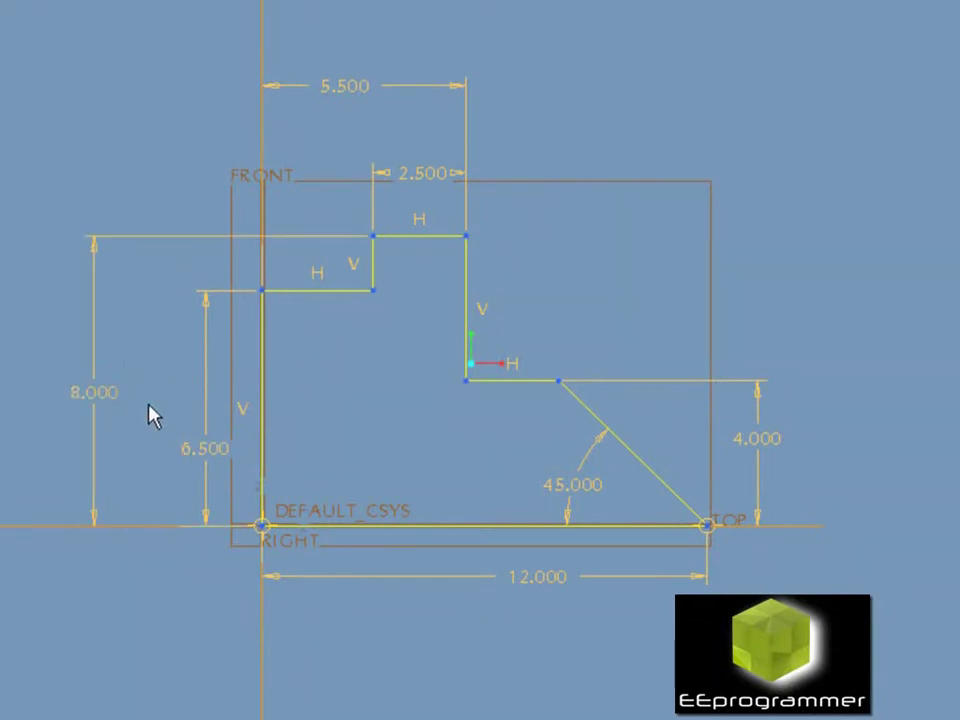
pyautogui.moveTo(203, 462); pyautogui.dragTo(150, 465)
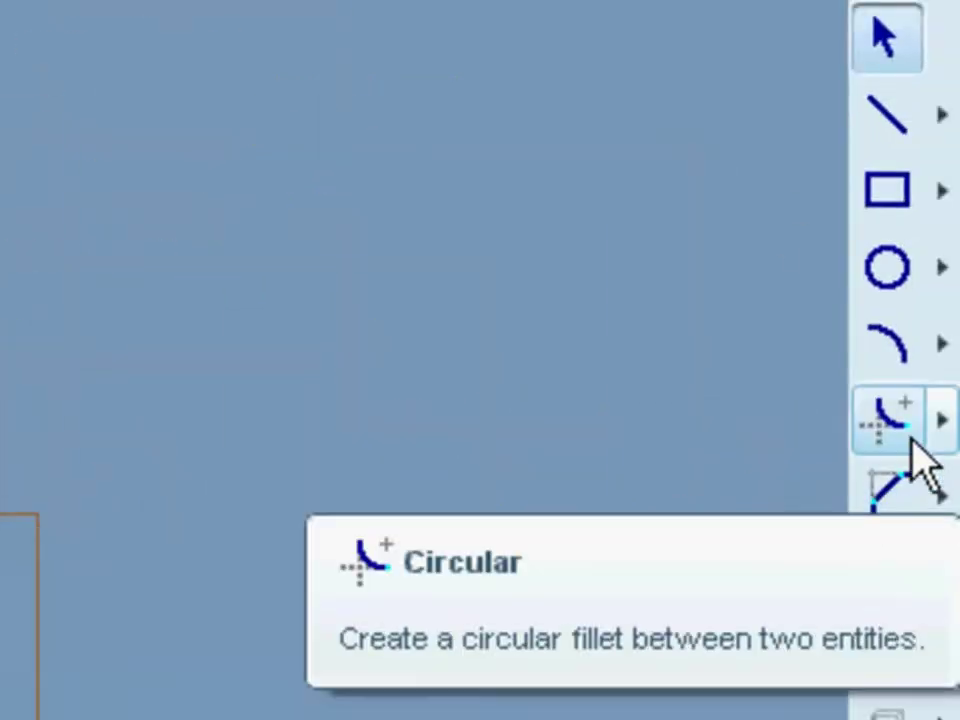
# Add circular fillets at the upper-left inner corner and the inner step corner
pyautogui.click(945, 440)
pyautogui.click(722, 435)
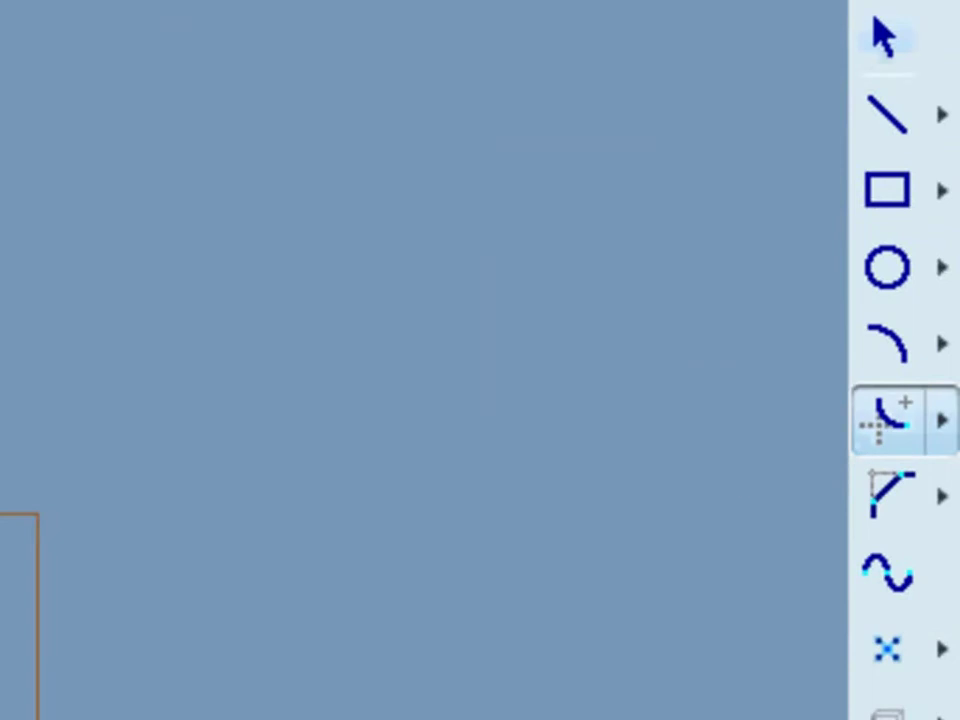
pyautogui.click(284, 450)
pyautogui.click(334, 328)
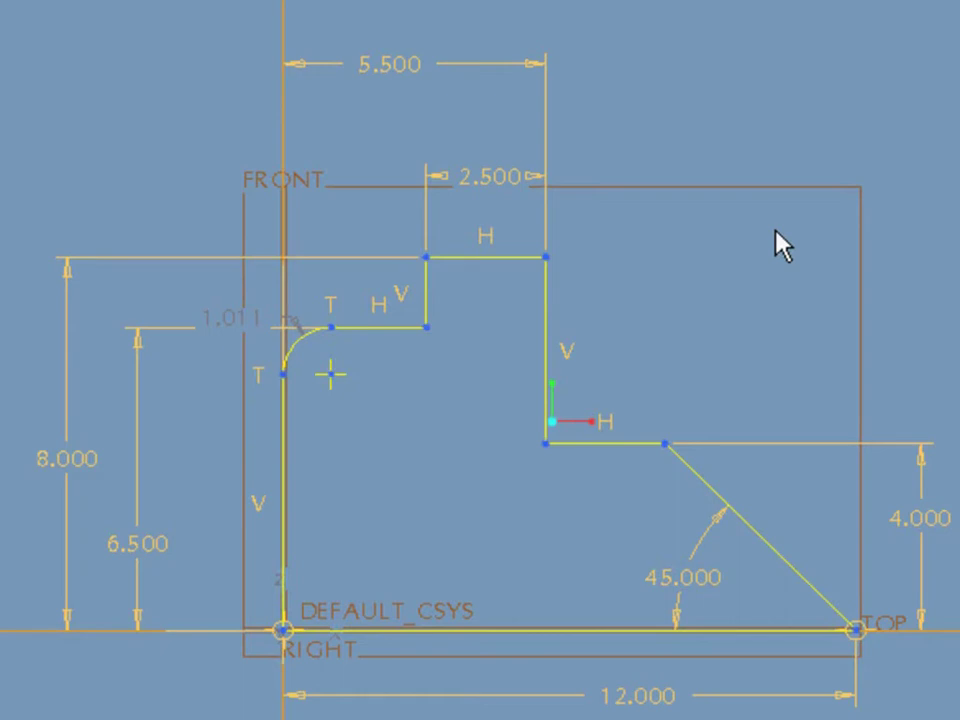
pyautogui.click(549, 386)
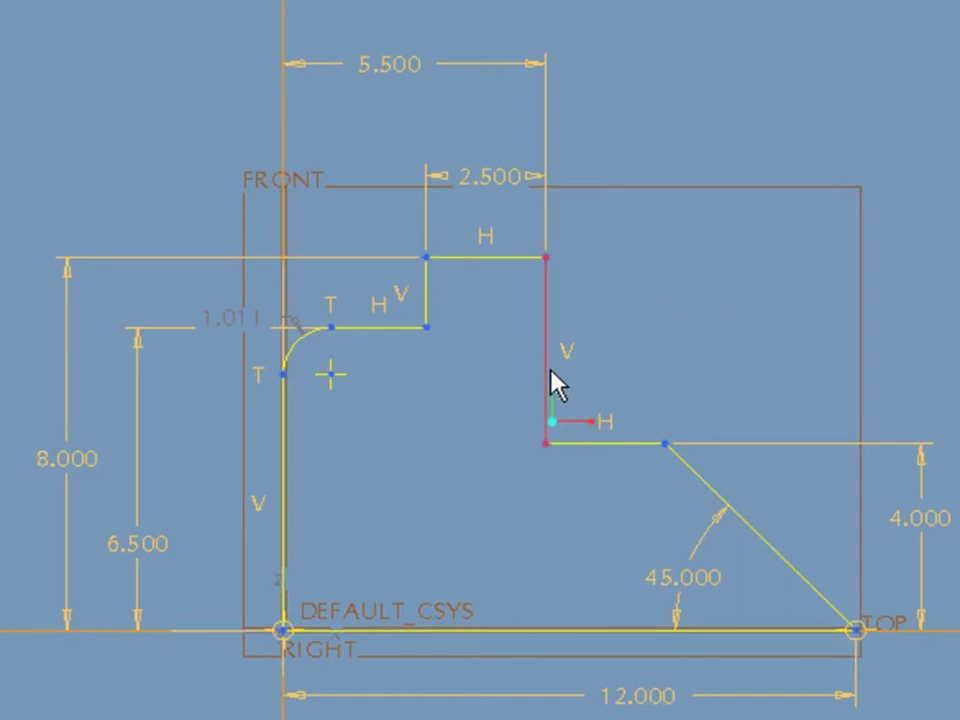
pyautogui.click(590, 448)
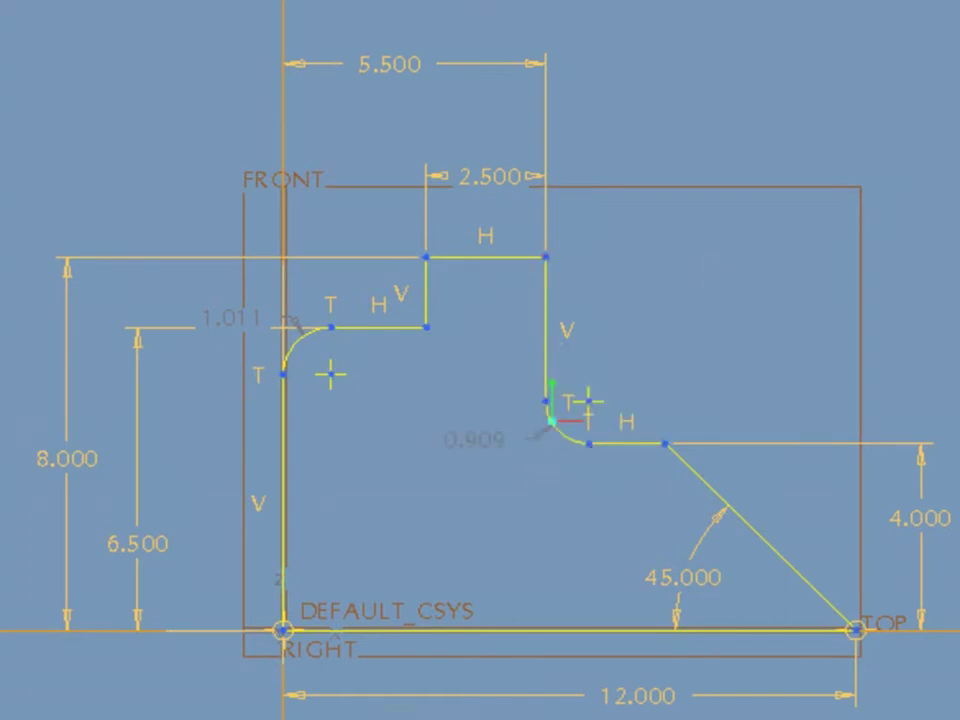
# Set the two fillet radii to 1.250 and 1.000
pyautogui.moveTo(246, 332); pyautogui.dragTo(208, 195)
pyautogui.doubleClick(162, 202)
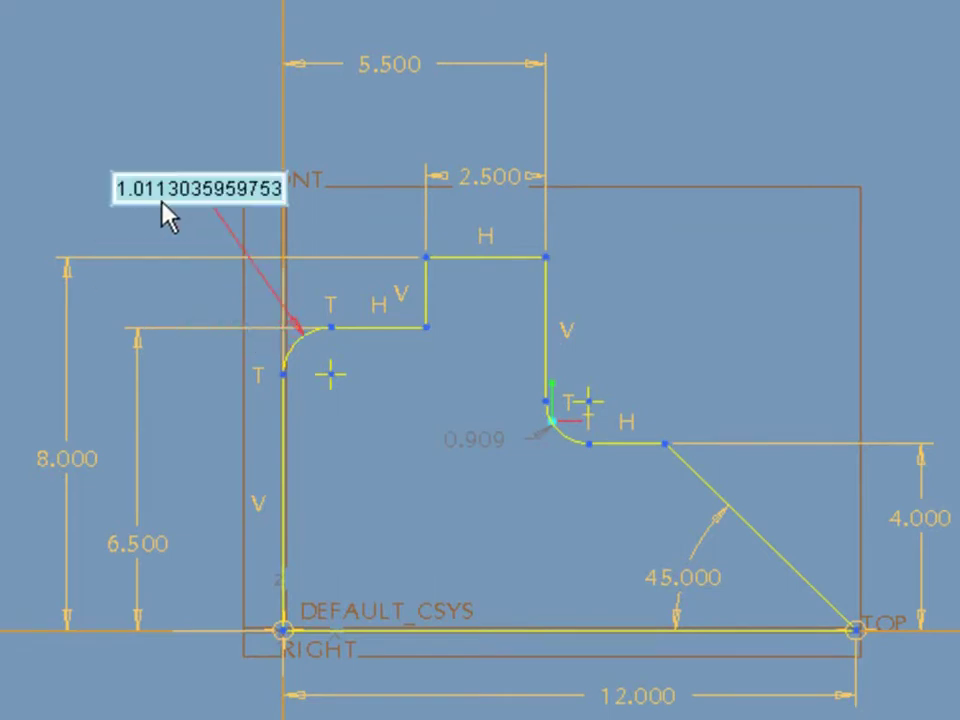
pyautogui.write('1')
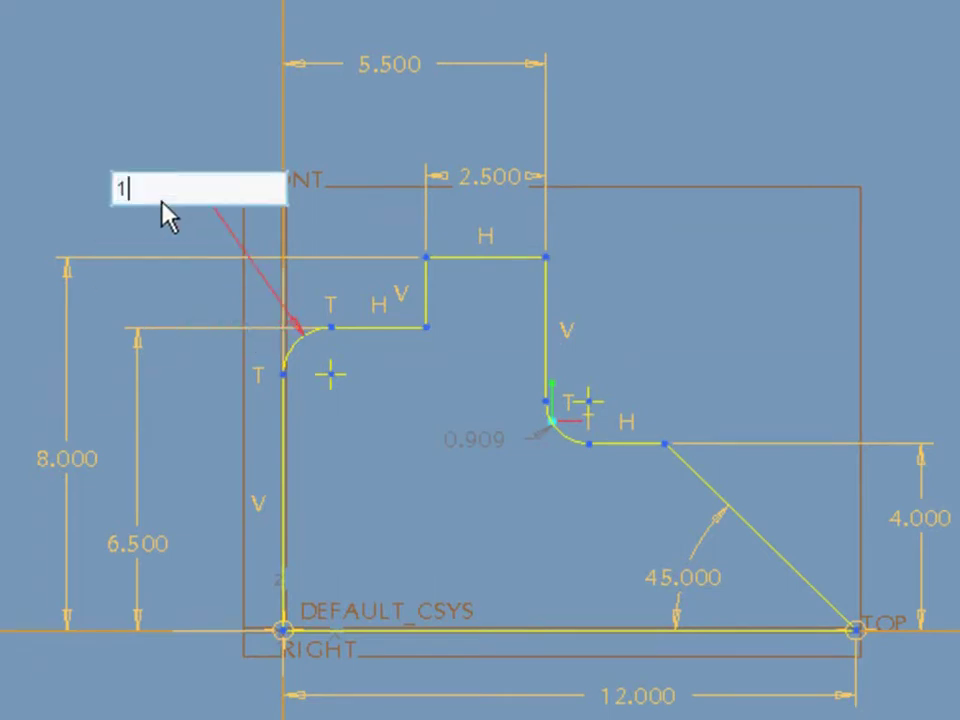
pyautogui.write('.25')
pyautogui.press('Return')
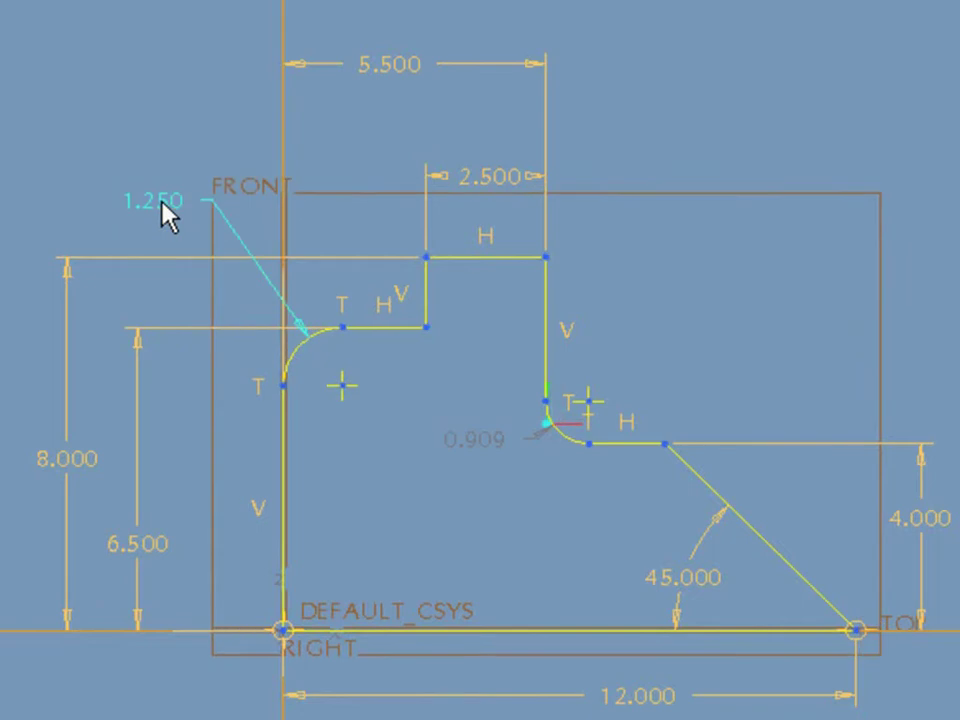
pyautogui.doubleClick(480, 438)
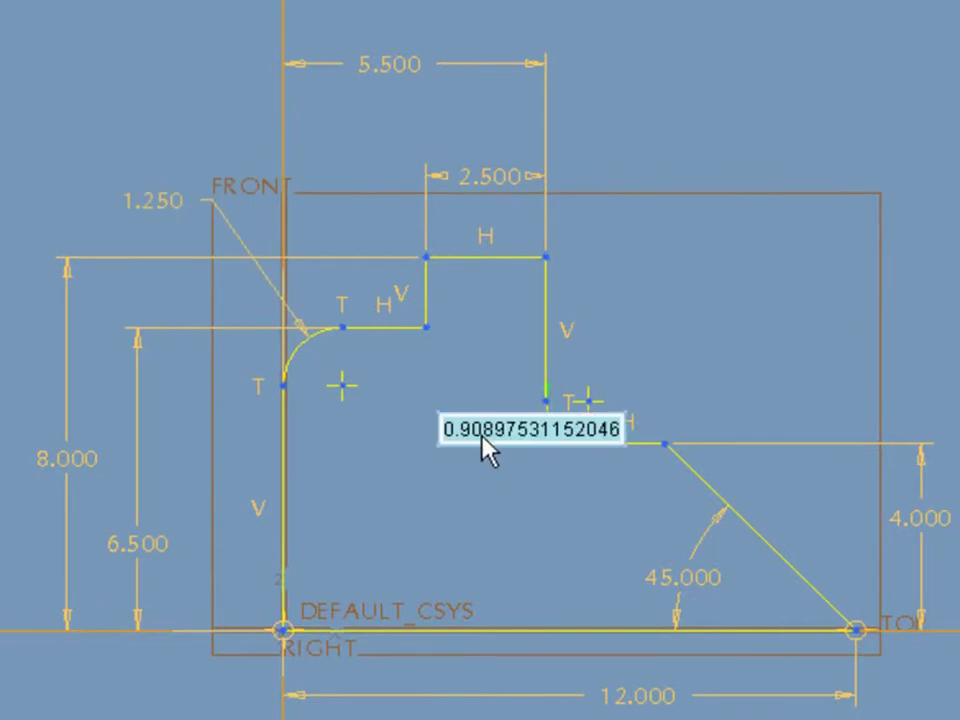
pyautogui.write('1')
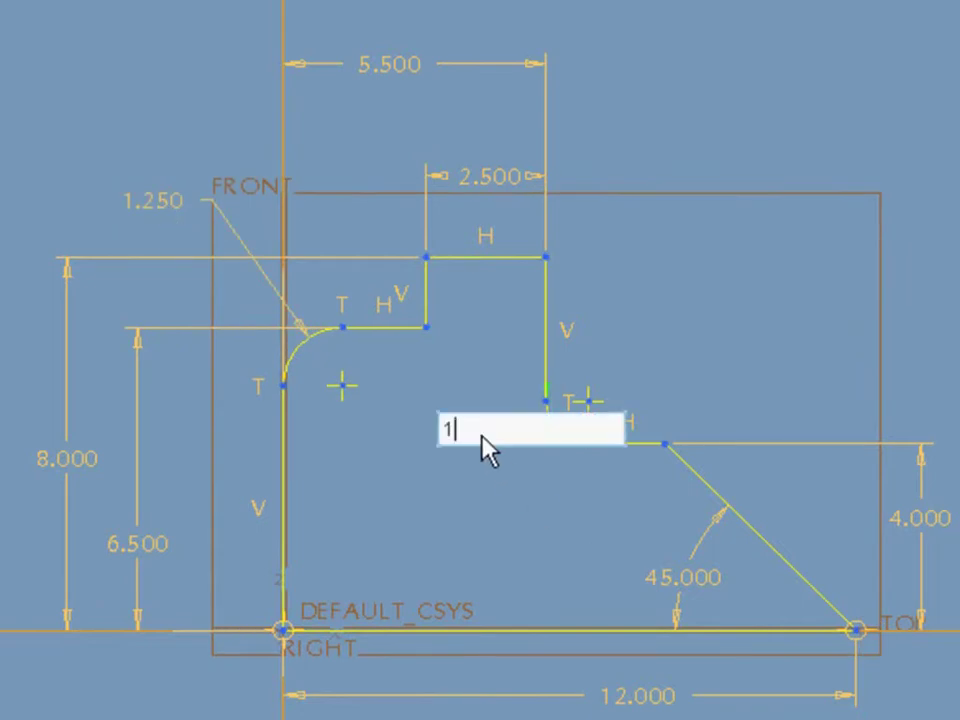
pyautogui.press('Return')
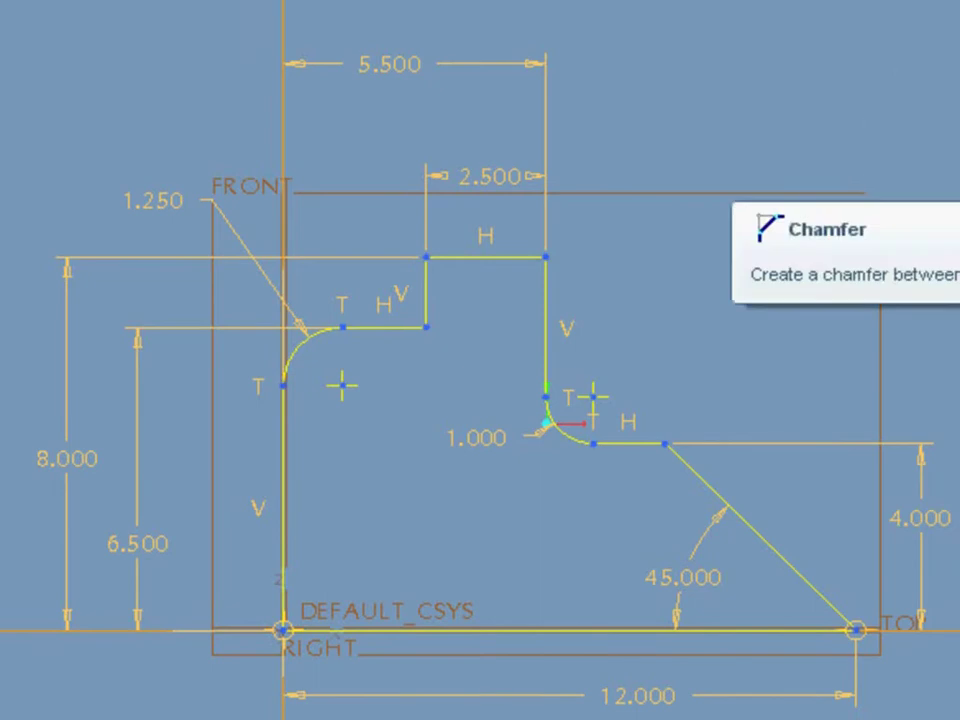
# Fillet the corner between the short horizontal segment and 45° slanted line, radius 1.500
pyautogui.click(646, 446)
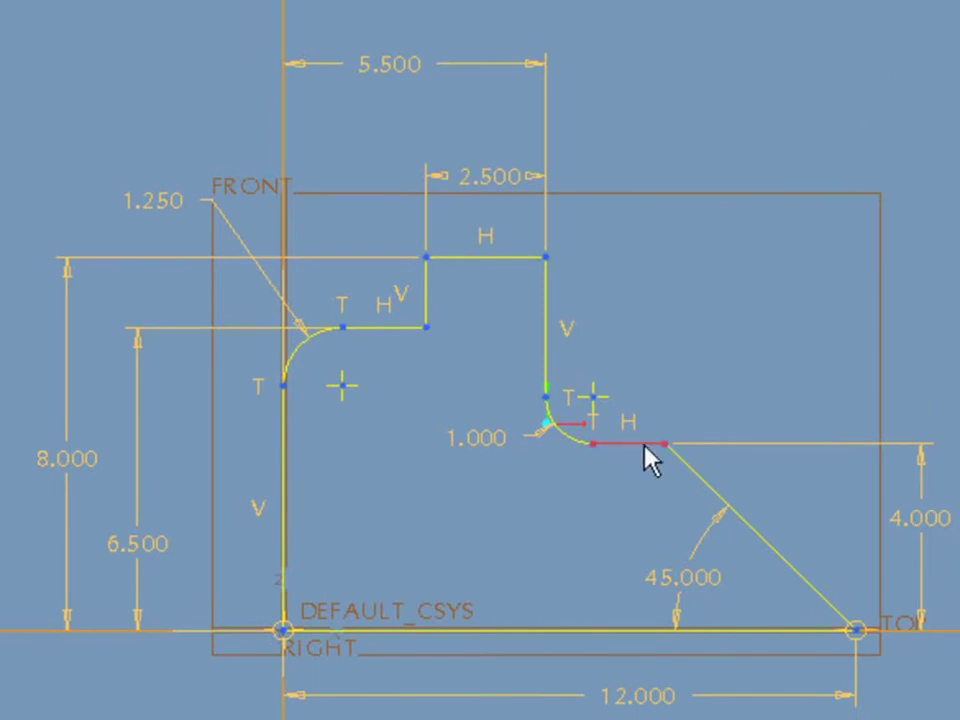
pyautogui.click(695, 489)
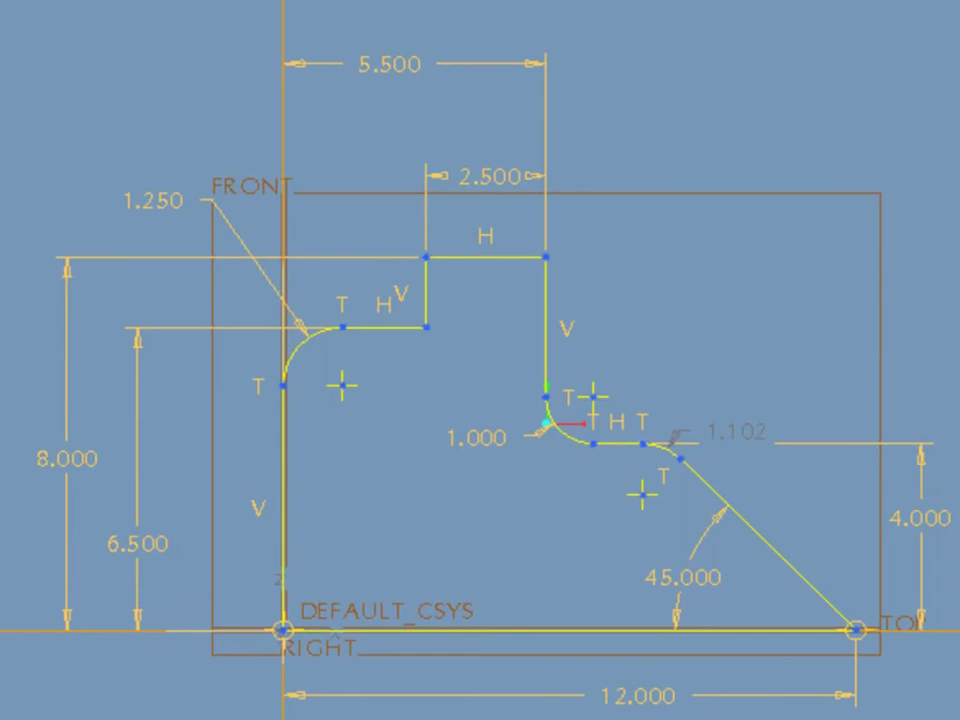
pyautogui.doubleClick(727, 434)
pyautogui.write('1.5')
pyautogui.press('Return')
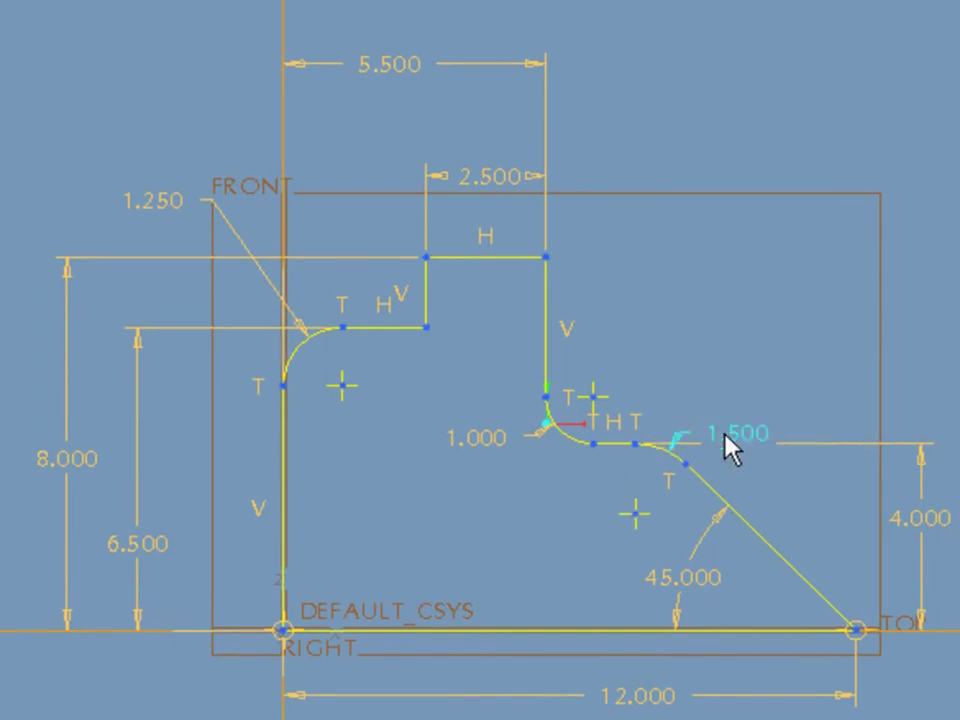
pyautogui.click(768, 360)
# Move the 45.000 angle dimension down-right and accept the finished sketch
pyautogui.moveTo(711, 579); pyautogui.dragTo(760, 598)
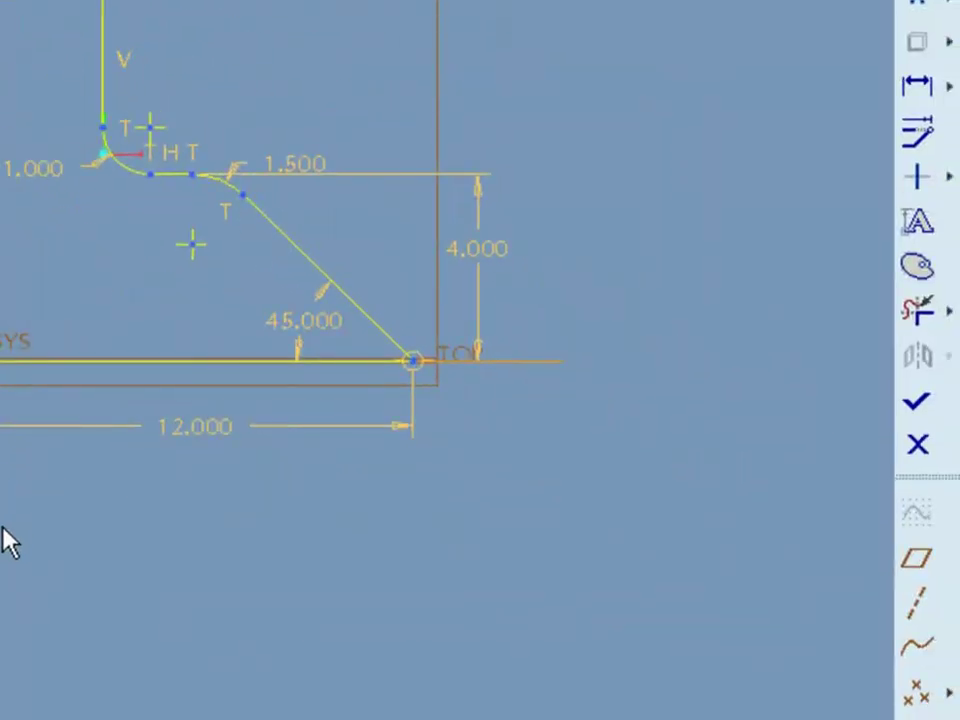
pyautogui.click(932, 412)
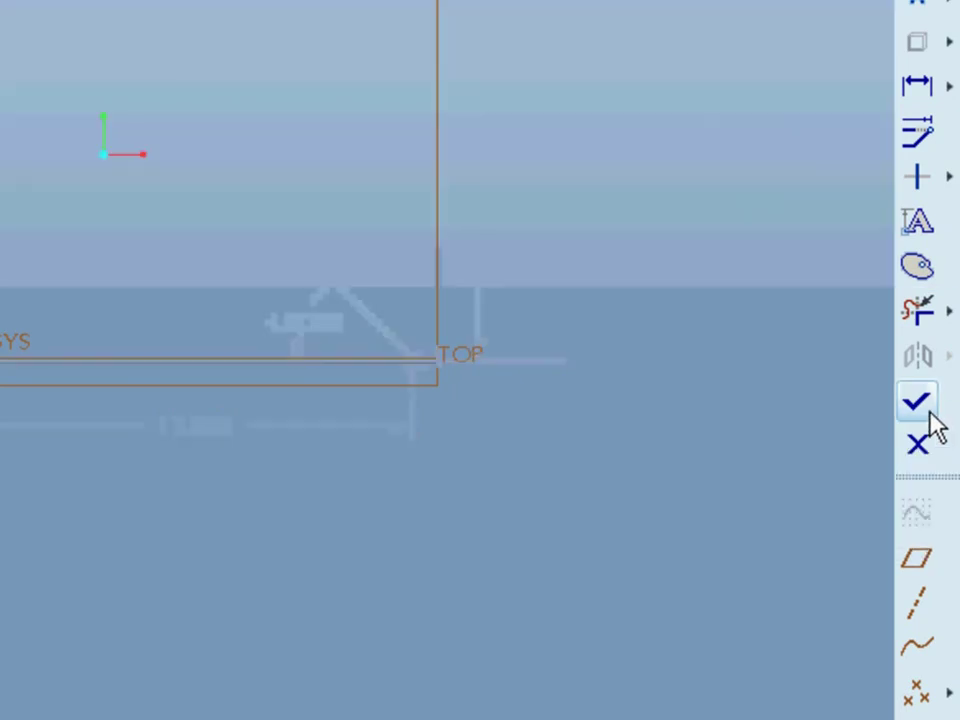